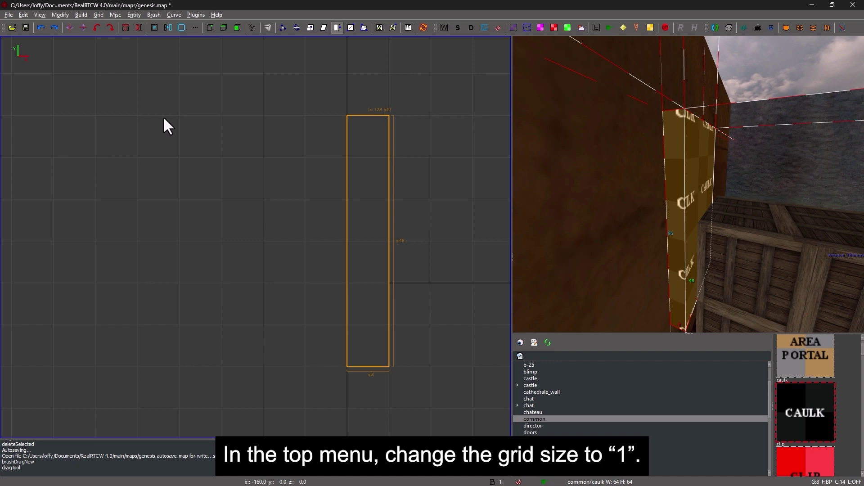
Step: Set the grid size to 1 and thin the selected caulk brush against the wall to 1 unit
left_click(98, 15)
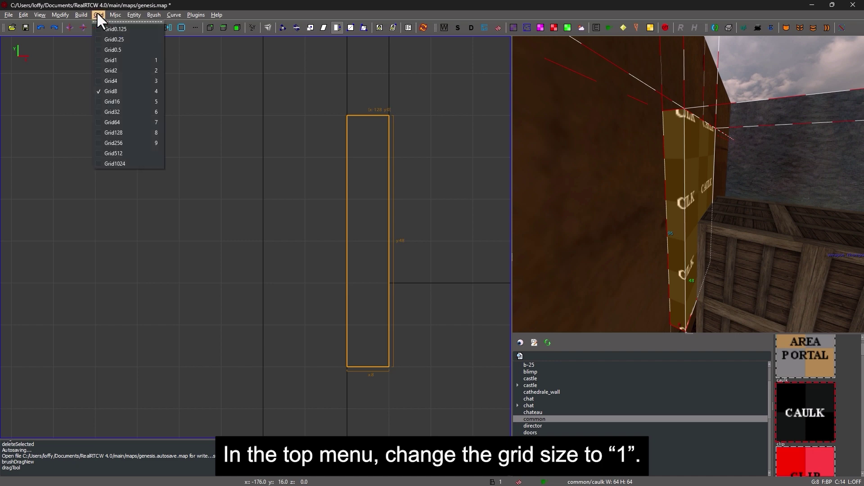
left_click(134, 60)
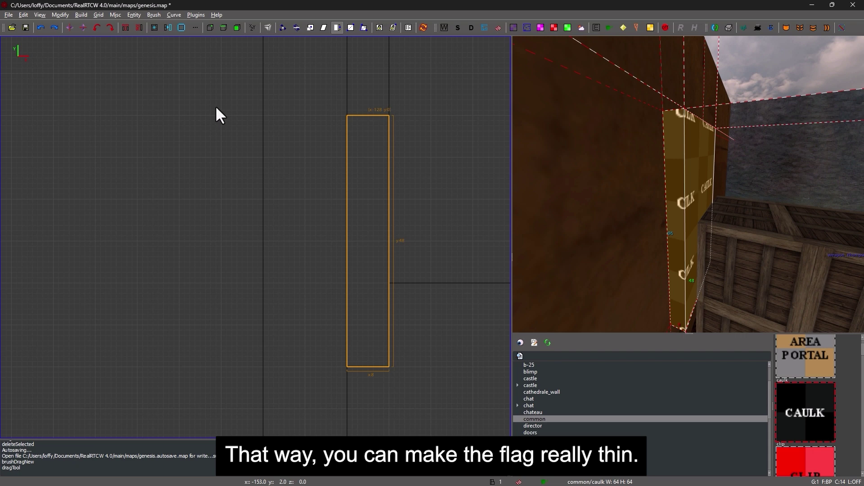
left_click_drag(454, 191, 415, 195)
key("Escape")
Step: Apply the flag_m02 texture from the props folder to the room-facing surface of the thin caulk brush
right_click(718, 213)
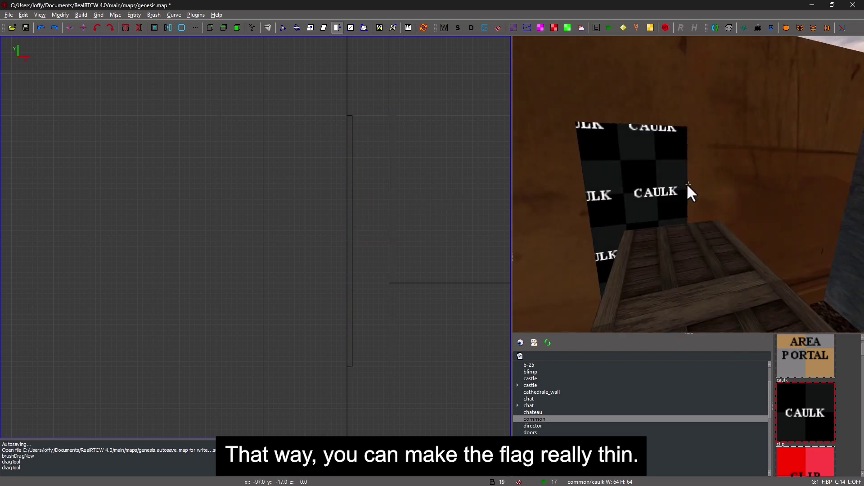
key("s")
key("w")
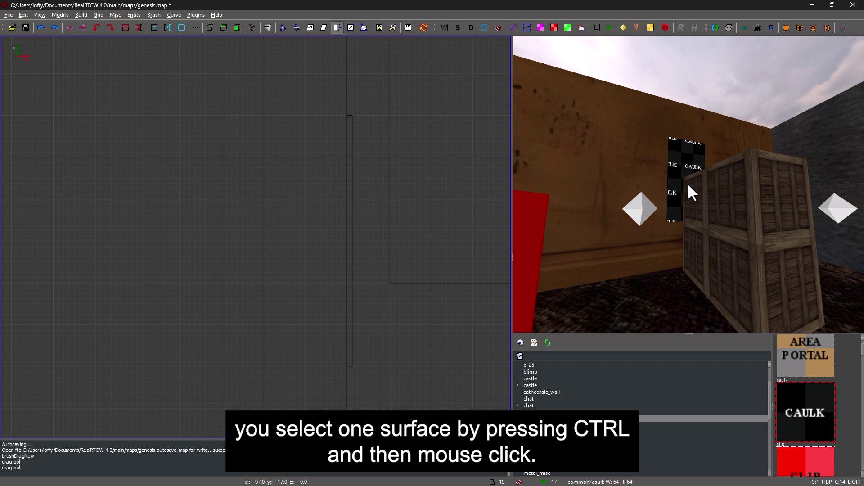
left_click(682, 156, "ctrl")
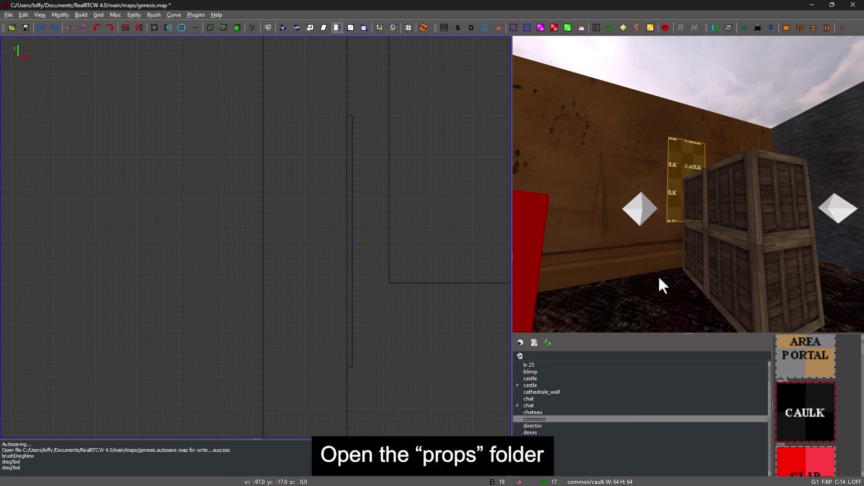
scroll(587, 406, "down", 5)
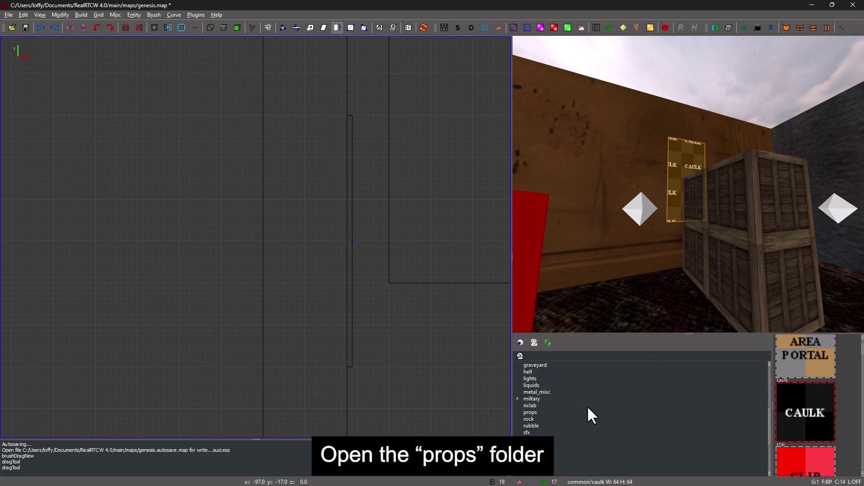
left_click(534, 391)
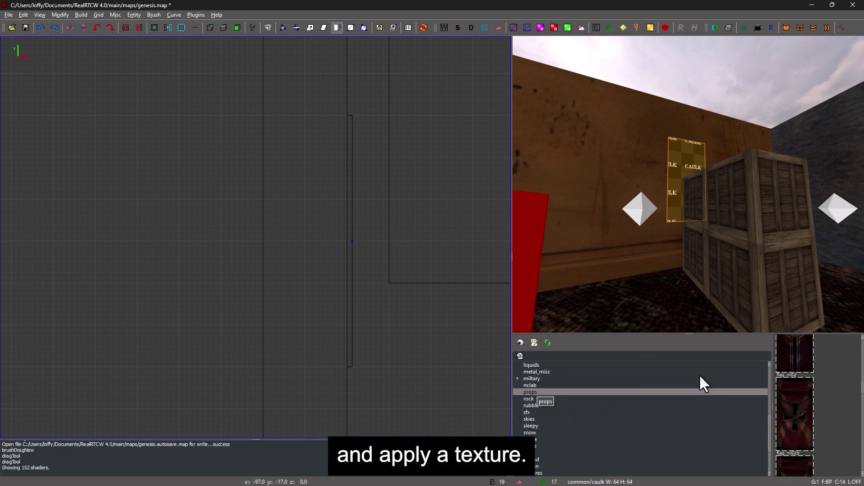
scroll(846, 373, "down", 1)
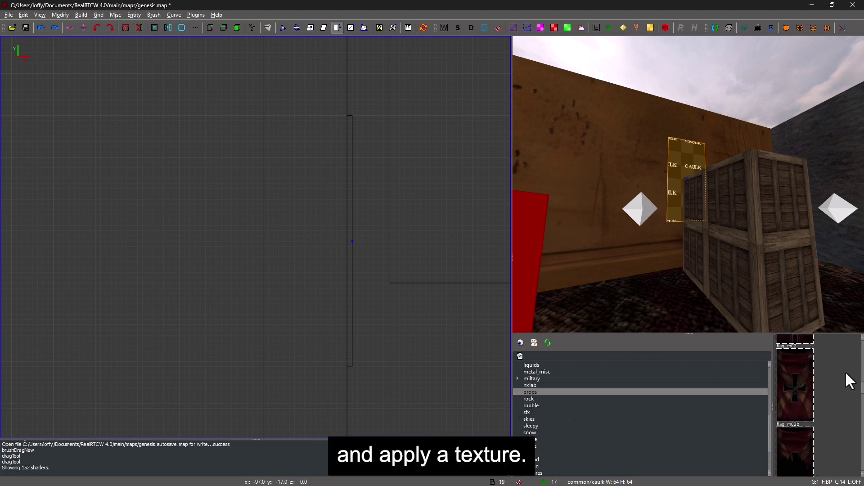
left_click(795, 381)
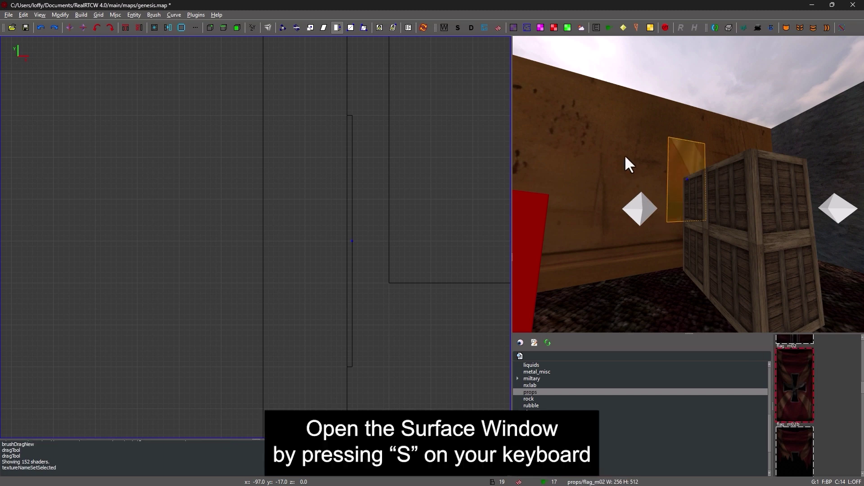
Step: Fit the flag texture to the selected surface with the Surface Inspector, and deselect the surface
key("s")
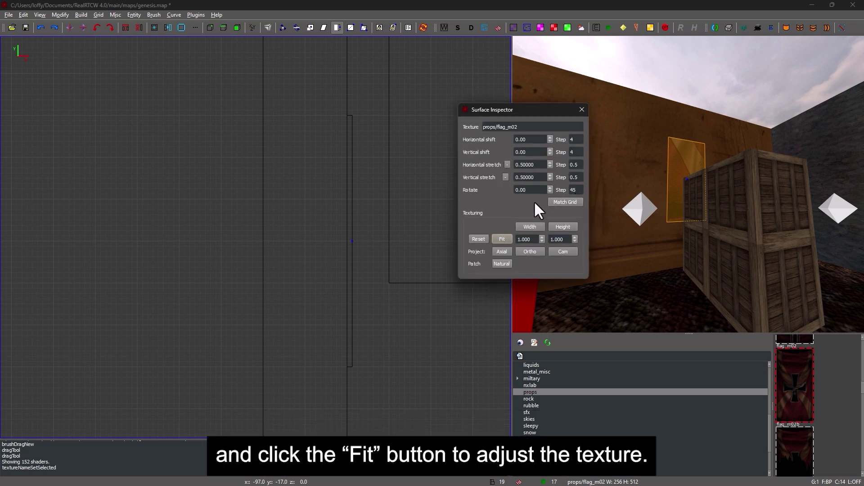
left_click(502, 239)
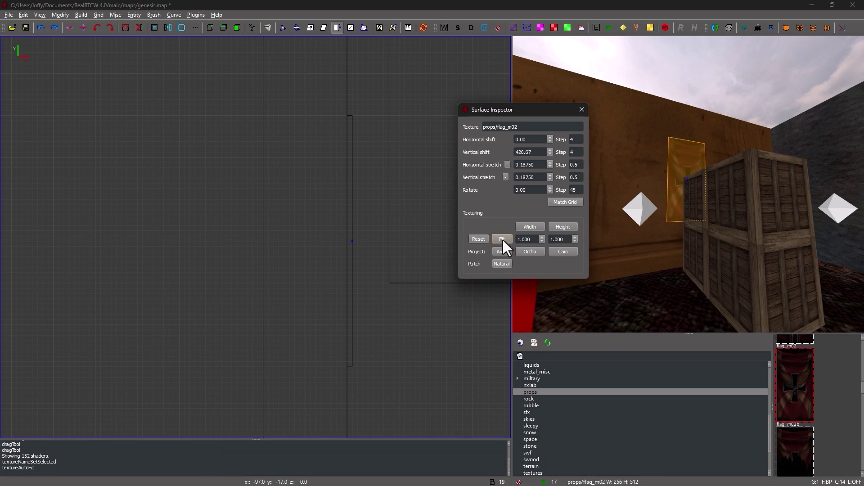
left_click(582, 110)
key("Escape")
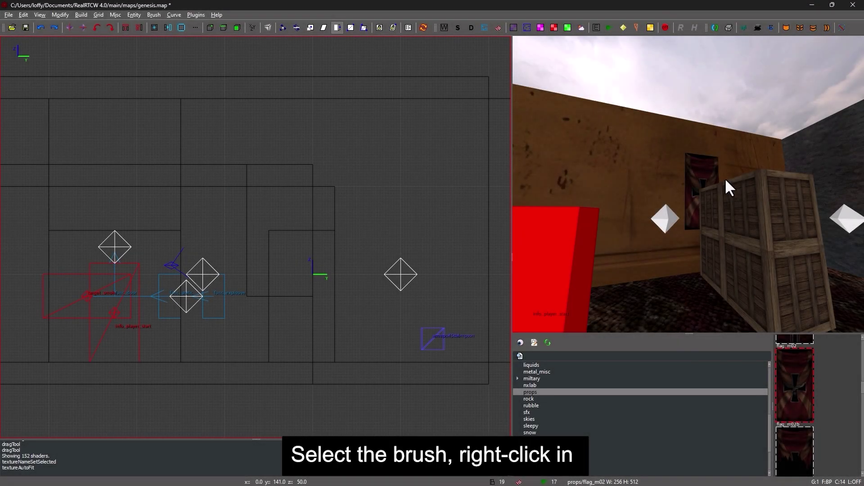
Step: Turn the whole flag brush into a func_explosive entity
left_click(695, 174, "shift")
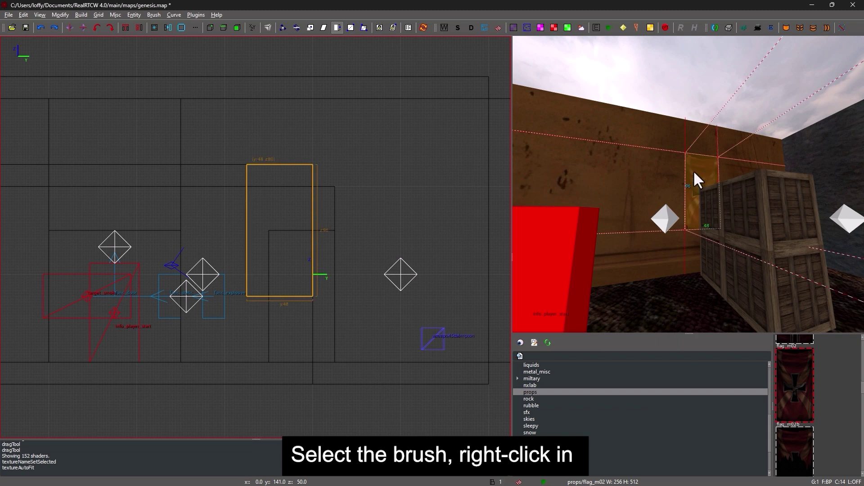
right_click(424, 152)
mouse_move(461, 218)
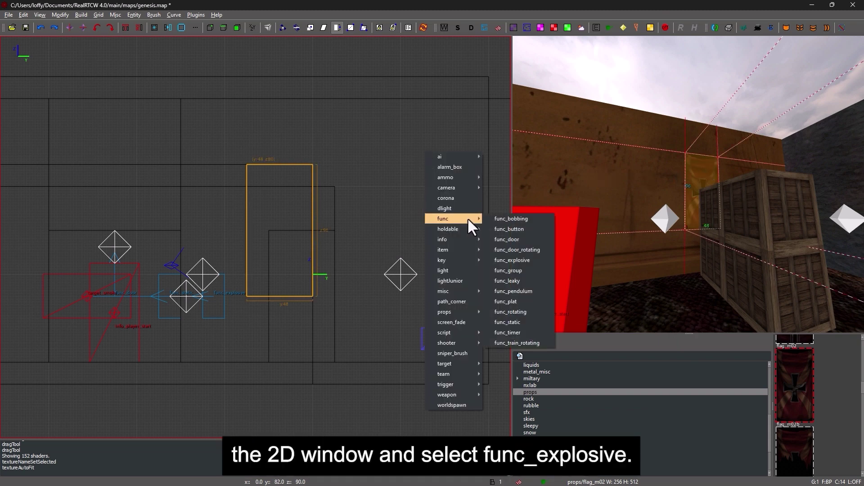
left_click(532, 260)
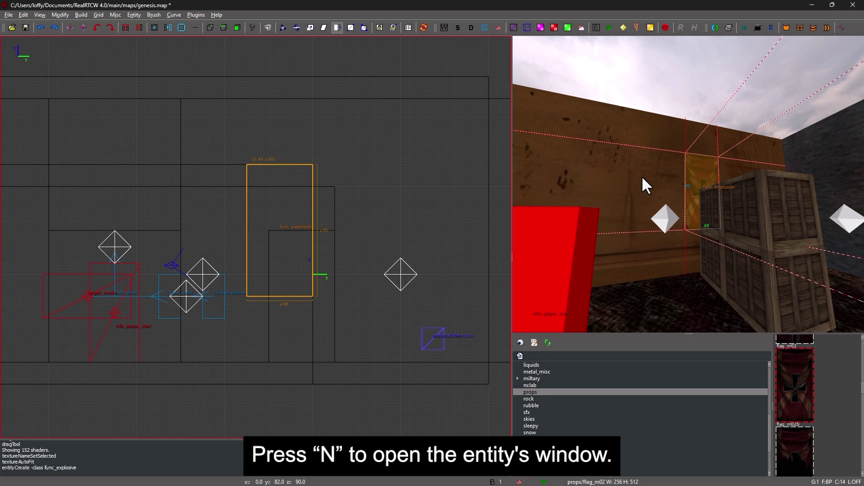
Step: Add the key health with the value 1 to the func_explosive flag entity
key("n")
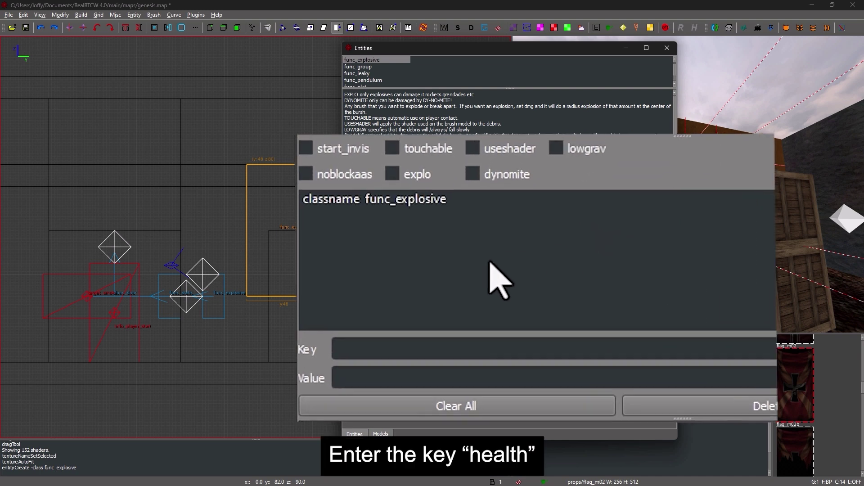
left_click(347, 349)
type("health")
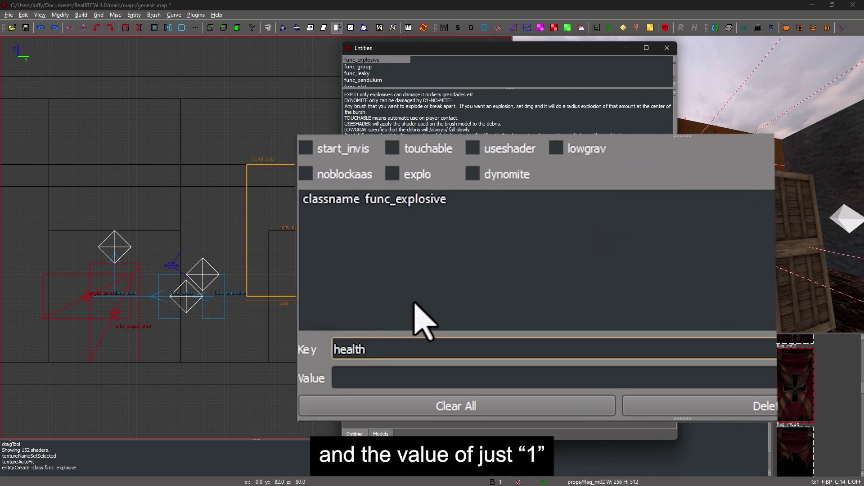
key("Return")
type("1")
key("Return")
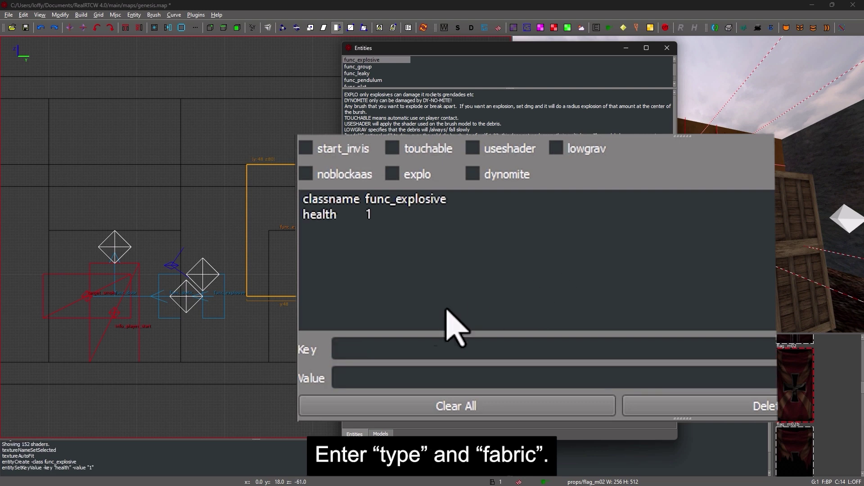
Step: Add the key type with the value fabric to the flag entity, and close its entity properties
left_click(356, 349)
type("type")
key("Return")
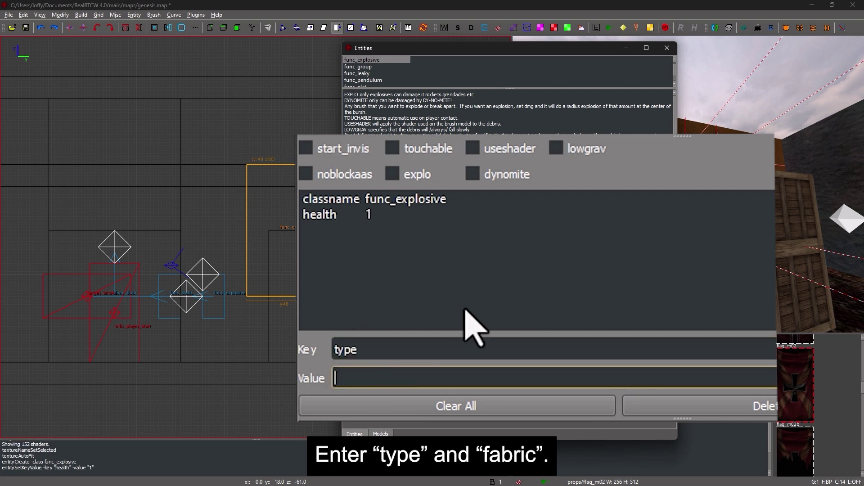
type("fabric")
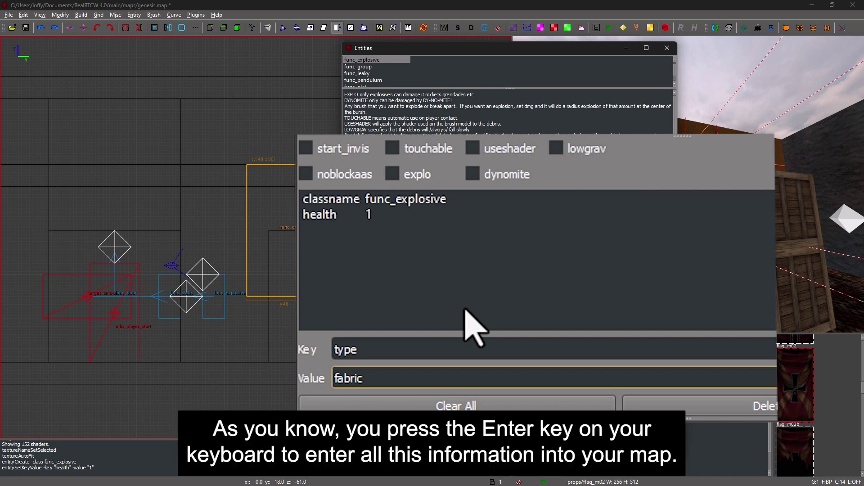
key("Return")
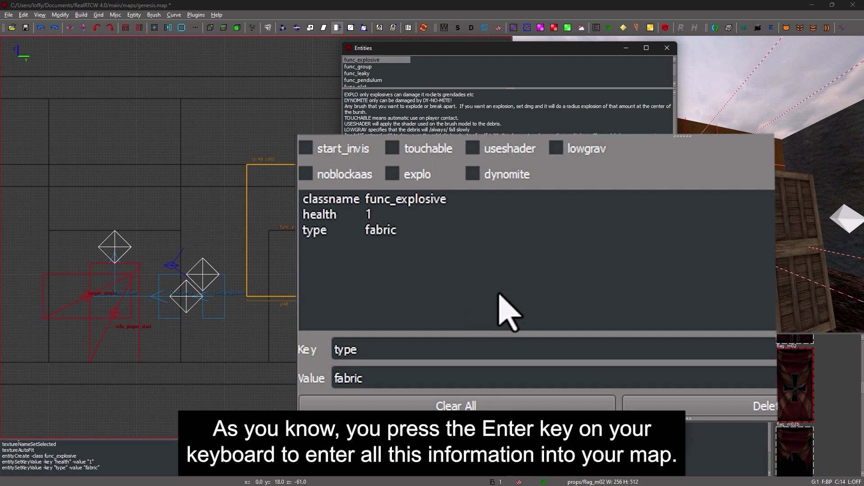
left_click(667, 48)
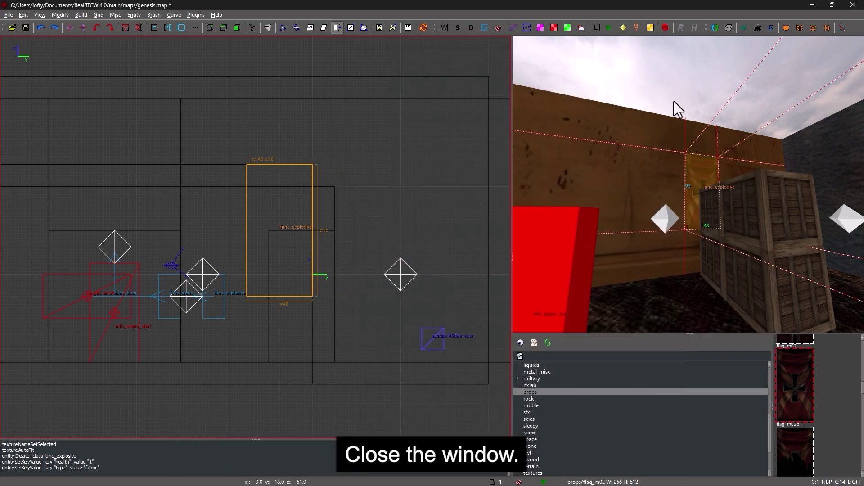
key("Escape")
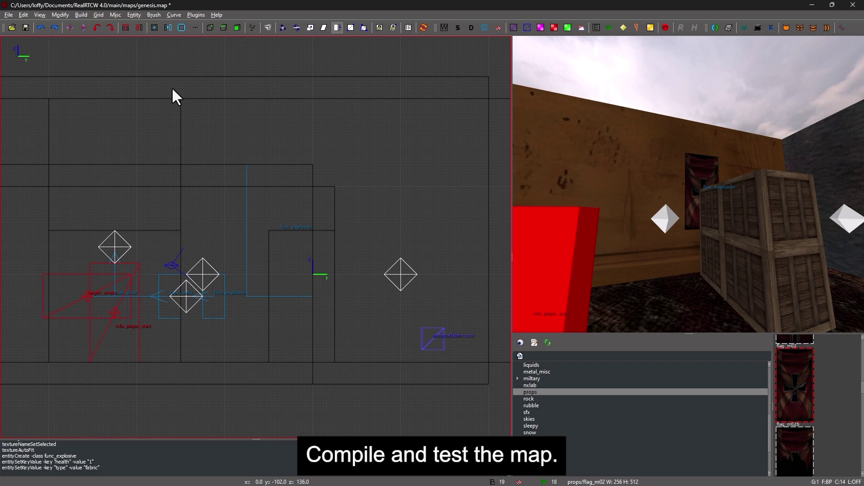
Step: Compile the map with the Q3Map2 (final) BSP -meta, -vis, -light -fast -filter -super 2 build, and start the level in the game
left_click(82, 14)
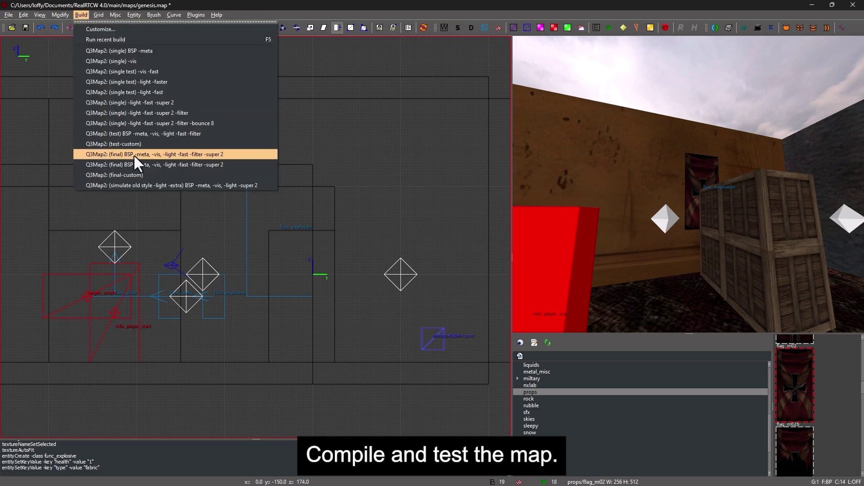
left_click(149, 164)
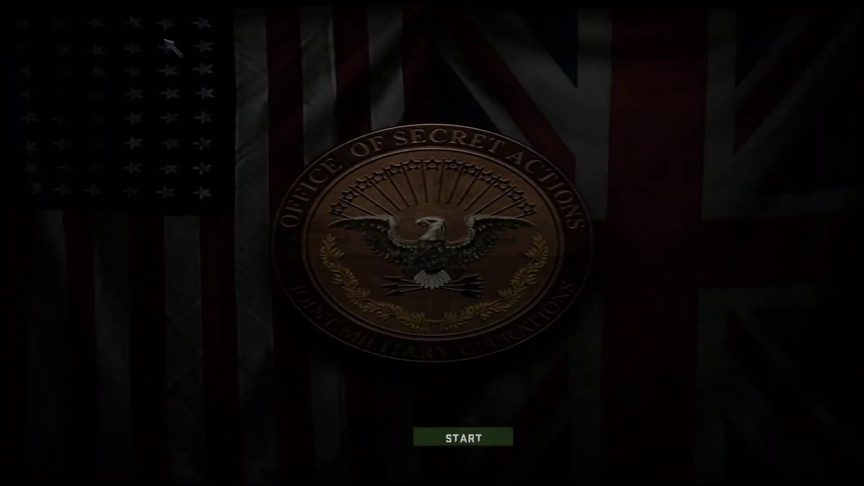
left_click(477, 436)
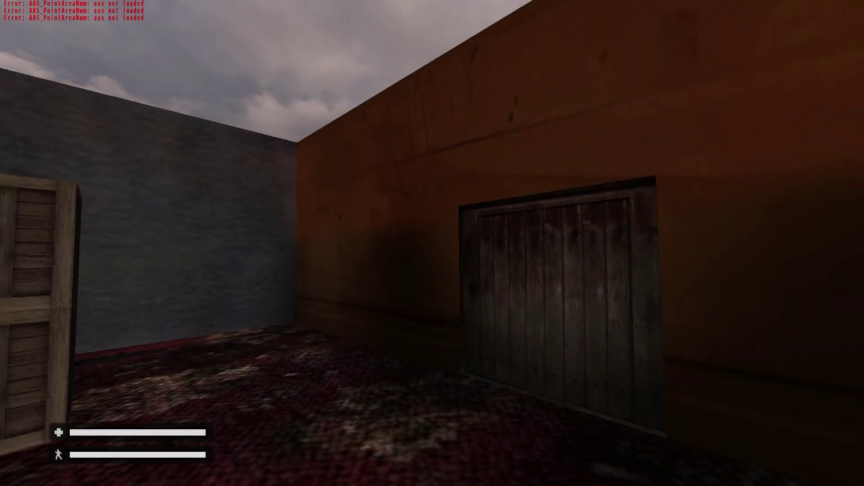
Step: Test the flag by shooting it with the gun found on the floor, and quit the game to return to NetRadiant Custom
key("w")
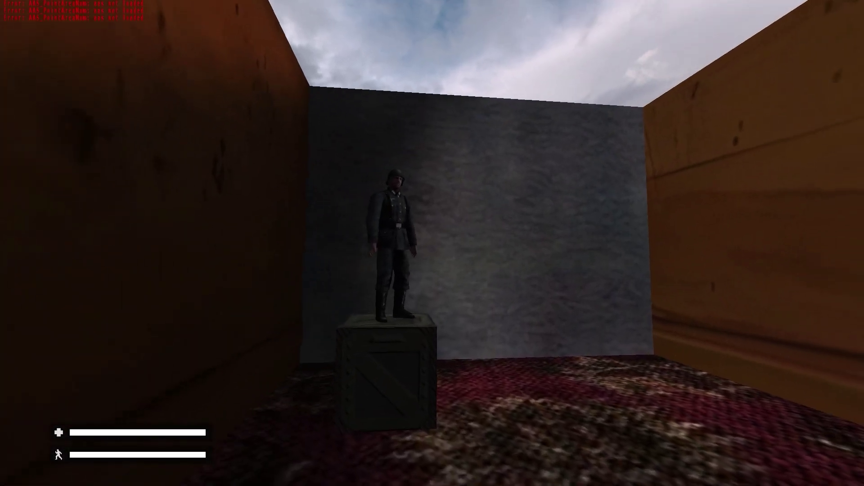
key("w")
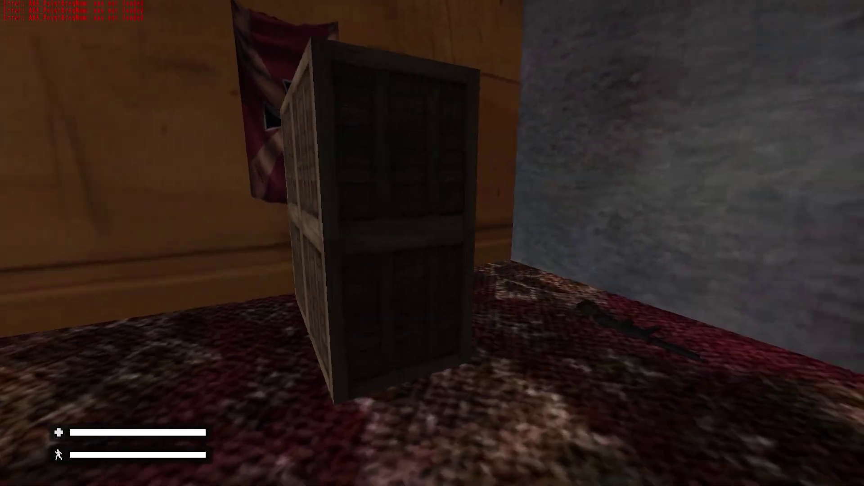
key("w")
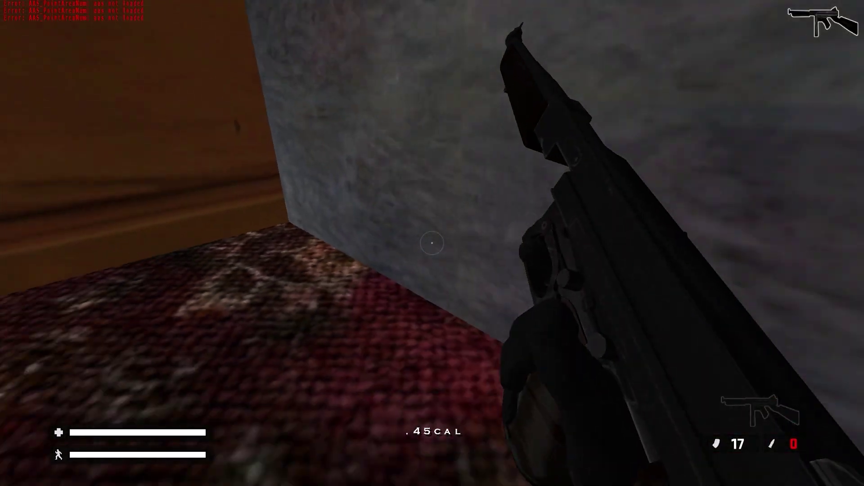
key("a")
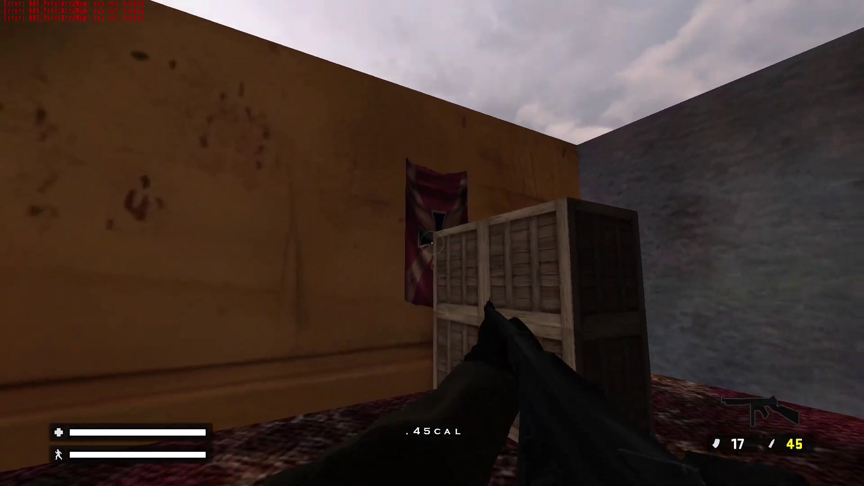
left_click(432, 243)
key("r")
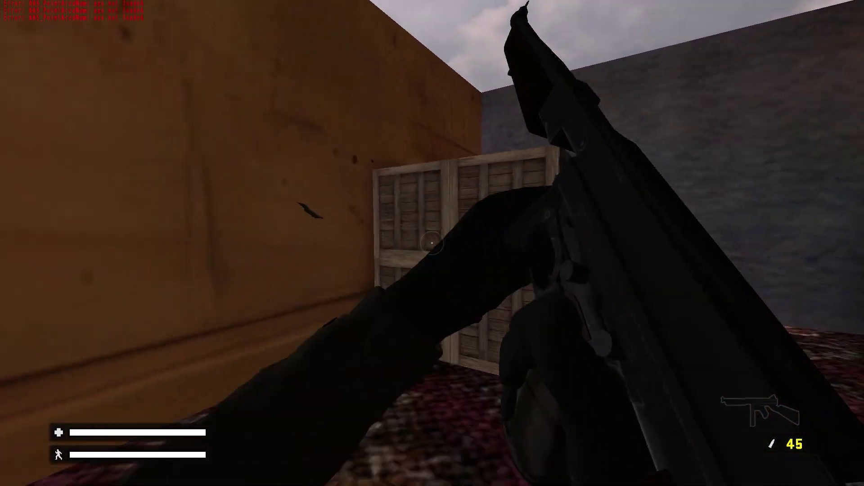
key("w")
key("w")
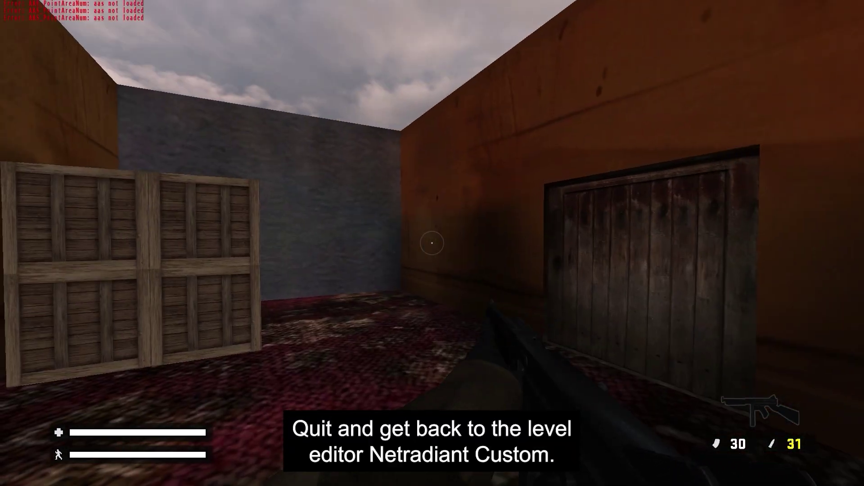
key("grave")
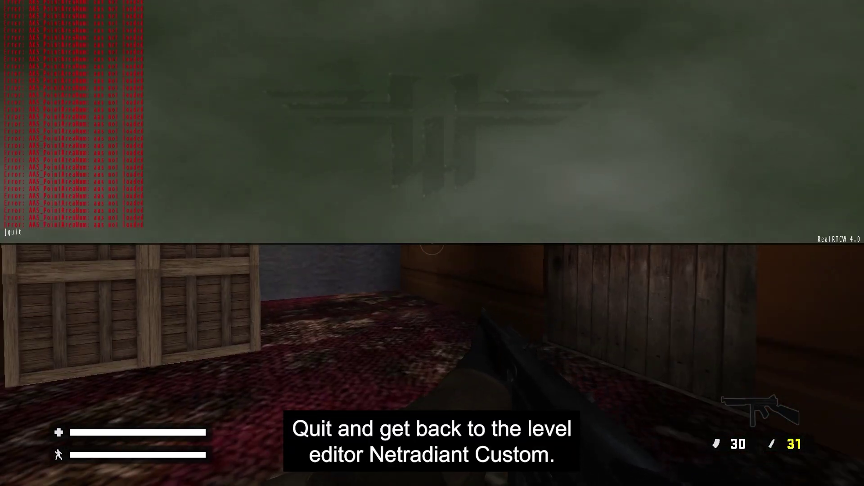
key("Return")
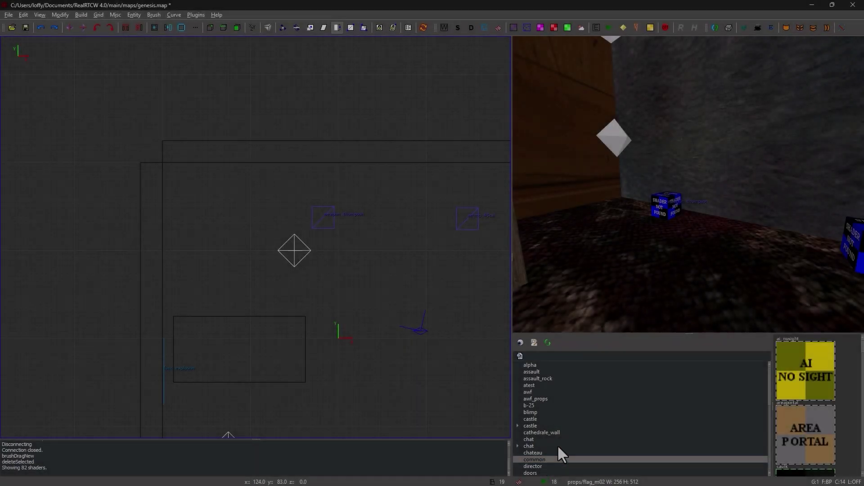
Step: Choose the common/caulk texture and draw a long rectangular tabletop brush beside the wall in the top view
scroll(805, 405, "down", 2)
left_click(828, 412)
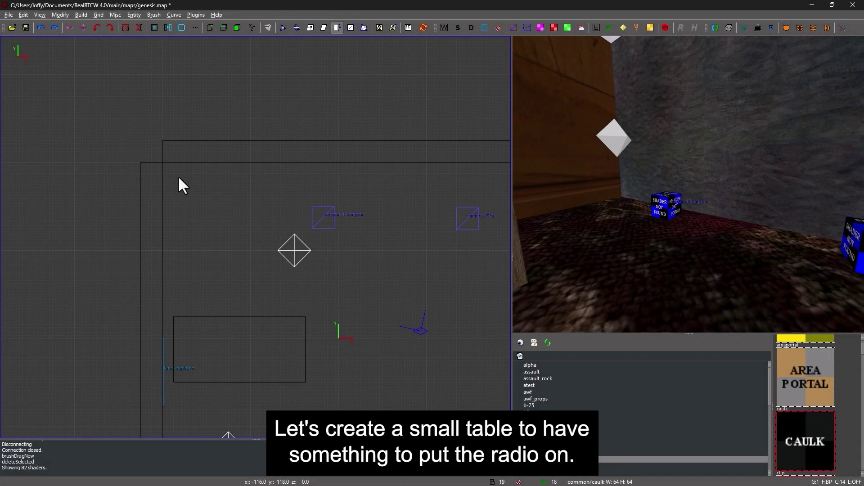
left_click_drag(176, 174, 413, 224)
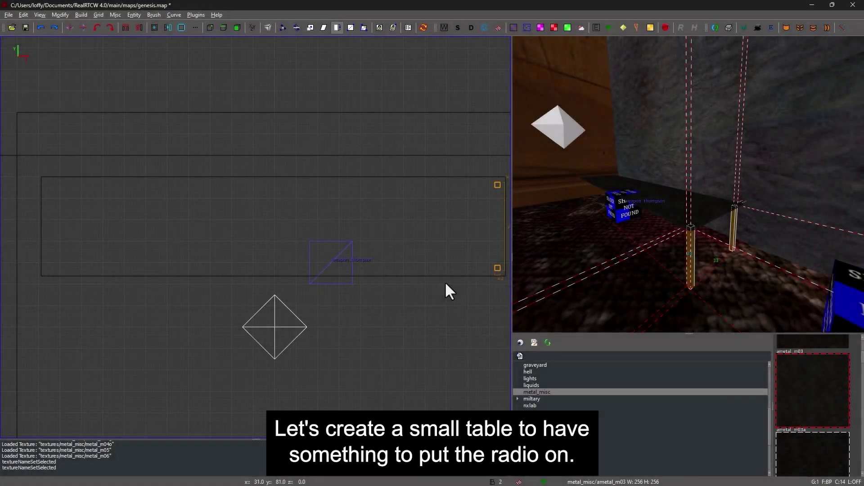
Step: Paste a copy of the two selected table legs and move it to the opposite end of the tabletop
key("ctrl+v")
left_click_drag(468, 263, 47, 266)
key("Escape")
Step: Select the tabletop and all four legs, and make the whole table detail
right_click(592, 247)
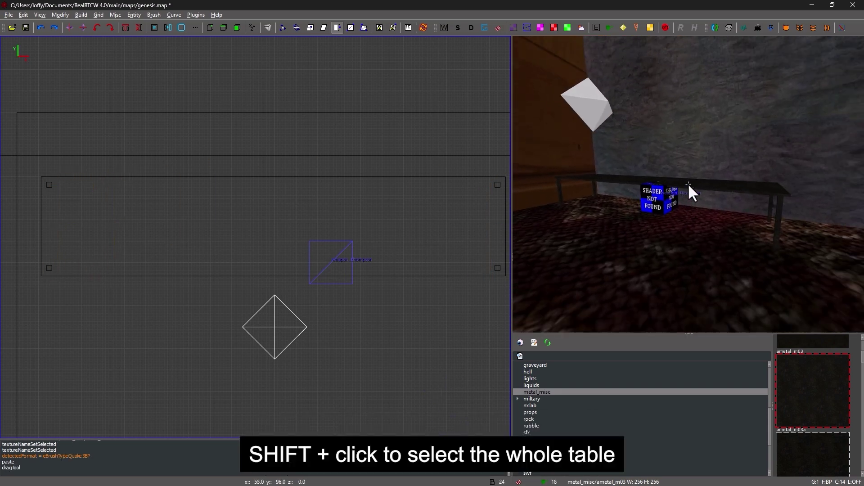
right_click(717, 193)
left_click(794, 215, "shift")
left_click(784, 207, "shift")
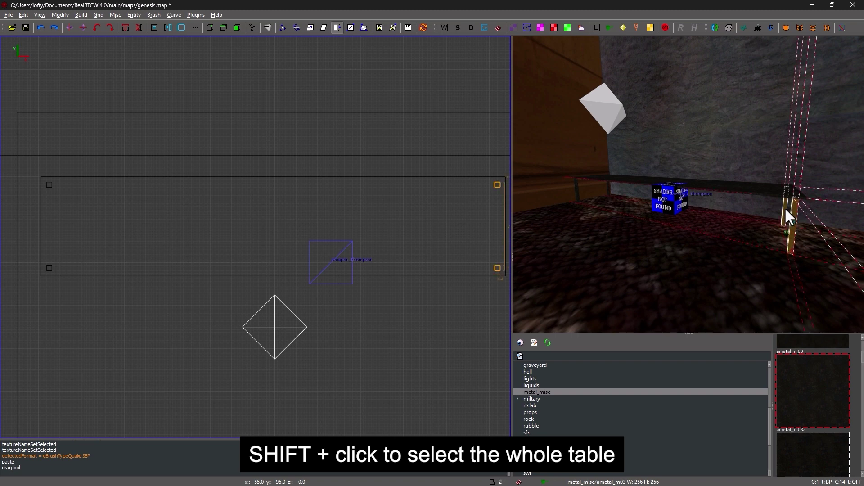
left_click(754, 189, "shift")
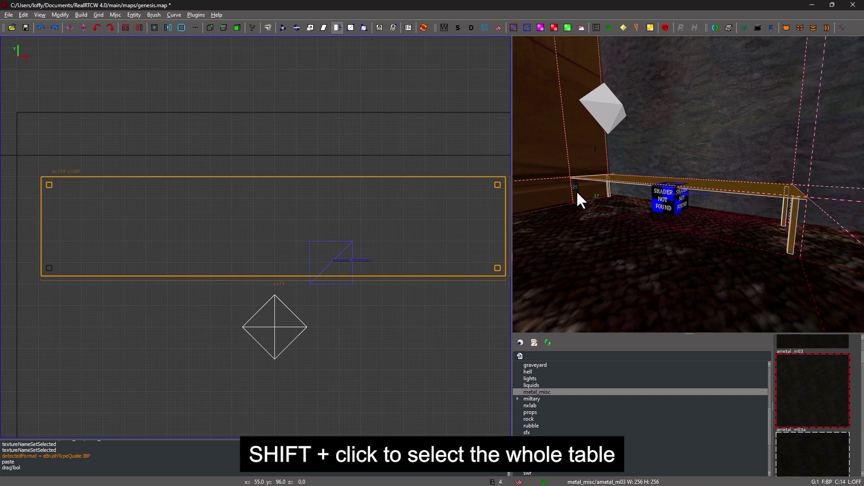
left_click(577, 194, "shift")
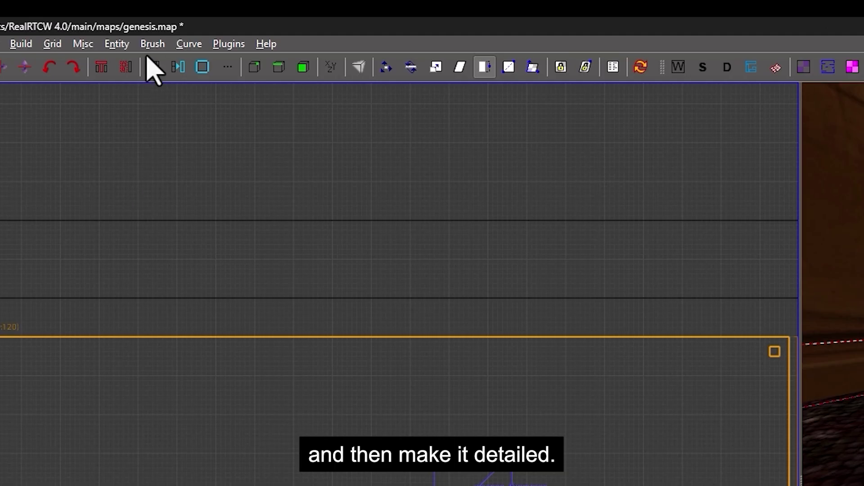
left_click(153, 44)
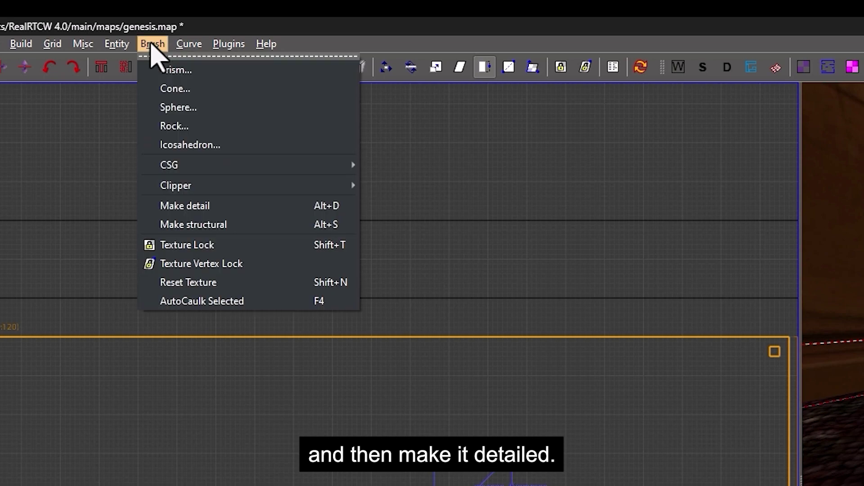
left_click(232, 211)
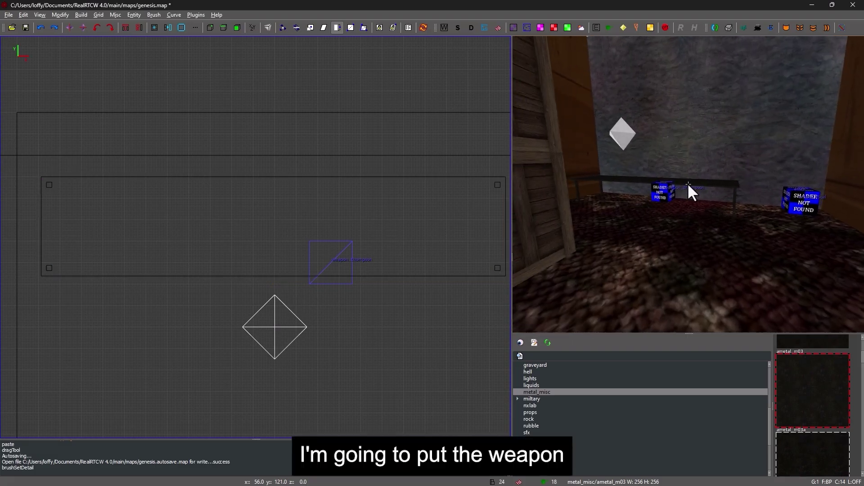
Step: Raise the weapon_thompson entity above the tabletop in the side view and deselect it
right_click(688, 183)
left_click(644, 200, "shift")
key("ctrl+Tab")
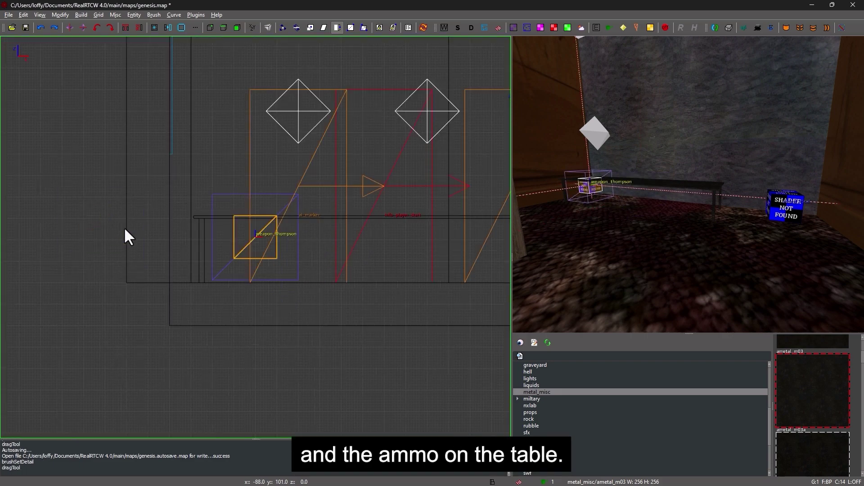
left_click_drag(237, 252, 239, 189)
key("Escape")
Step: Move the ammo_45cal entity over to the table and raise it above the tabletop beside the weapon
left_click(791, 210, "shift")
key("ctrl+Tab")
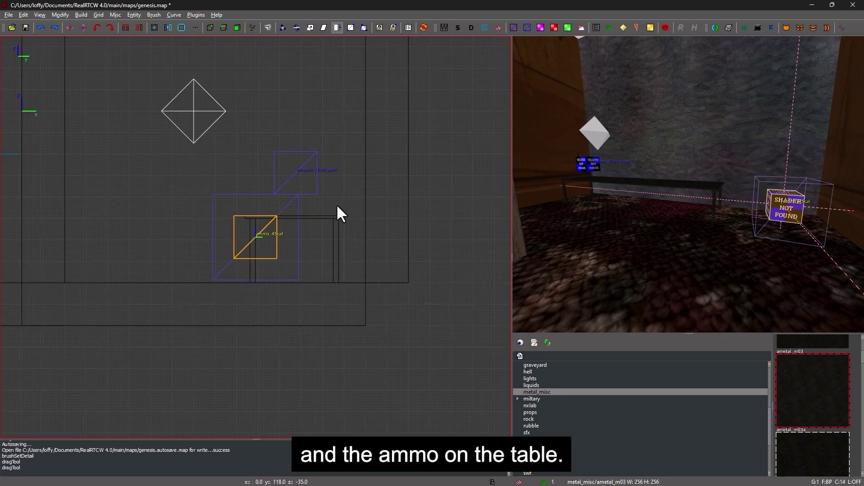
key("ctrl+Tab")
scroll(319, 214, "down", 4)
right_click_drag(255, 236, 320, 220)
left_click_drag(356, 210, 218, 193)
key("ctrl+Tab")
scroll(272, 210, "up", 4)
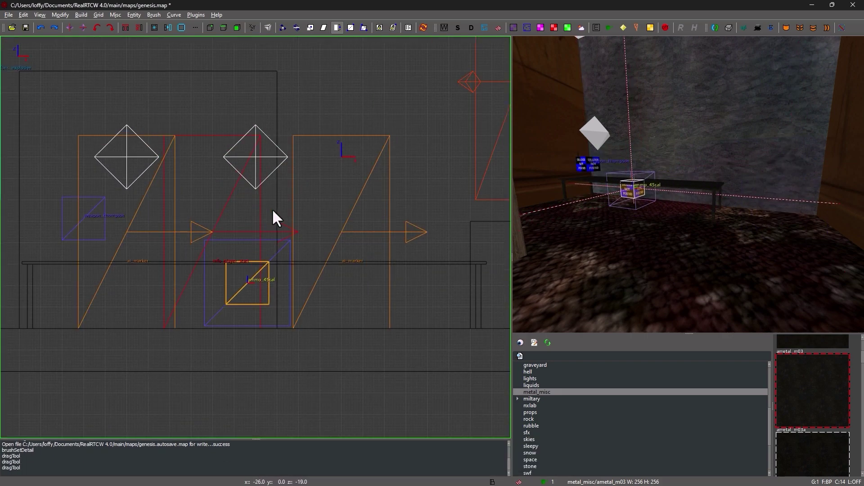
left_click_drag(249, 288, 251, 220)
key("Escape")
Step: Draw a small box about 17 units wide and 15 units high for the radio and place it on the tabletop
right_click(639, 217)
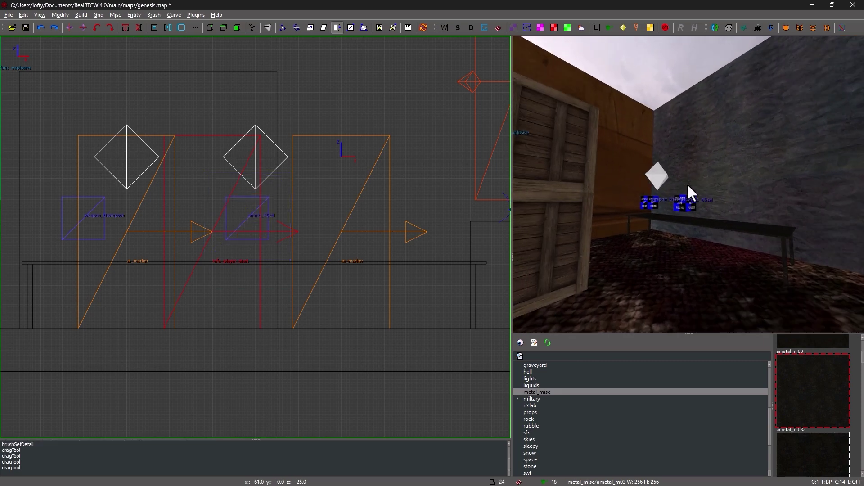
key("w")
key("s")
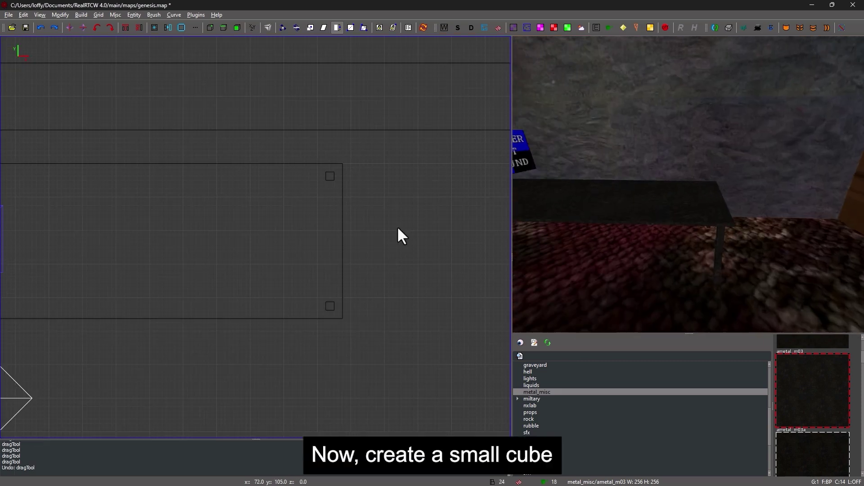
left_click_drag(214, 197, 282, 269)
key("ctrl+Tab")
left_click_drag(261, 236, 261, 157)
key("Escape")
Step: Apply the metal_misc/metal_m06 texture to the small box and fit it with the Surface Inspector
right_click(687, 184)
key("d")
left_click(688, 182, "shift")
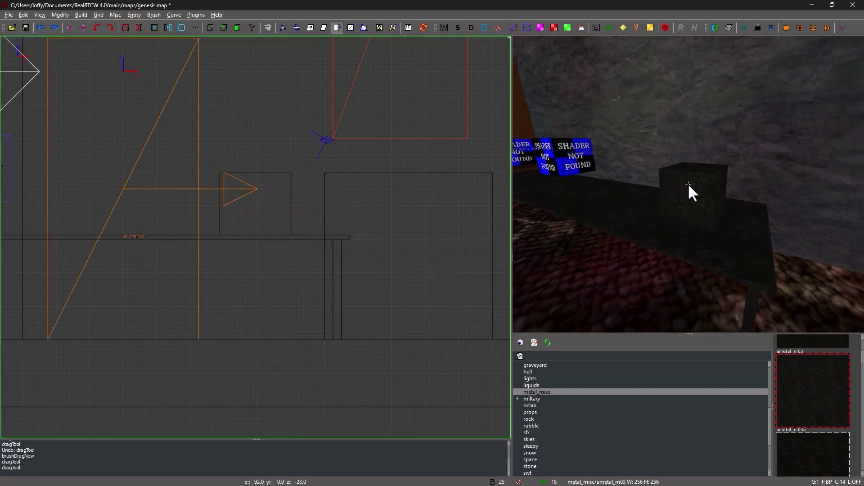
scroll(828, 424, "down", 3)
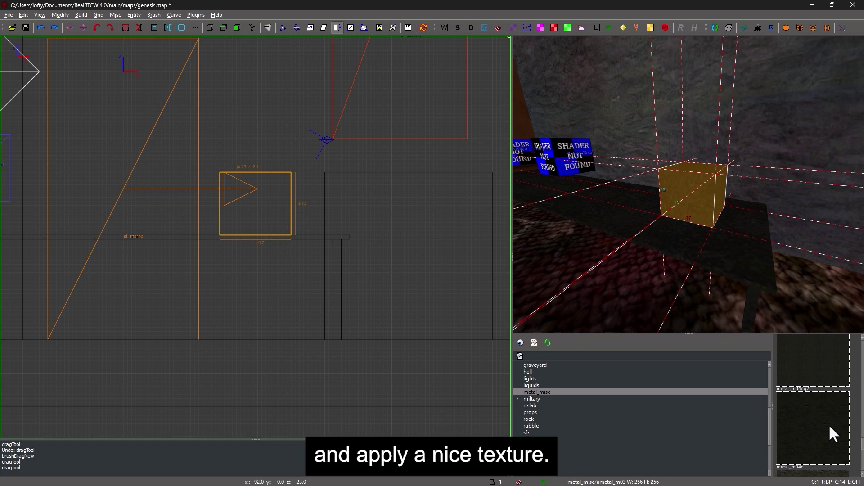
scroll(828, 424, "down", 2)
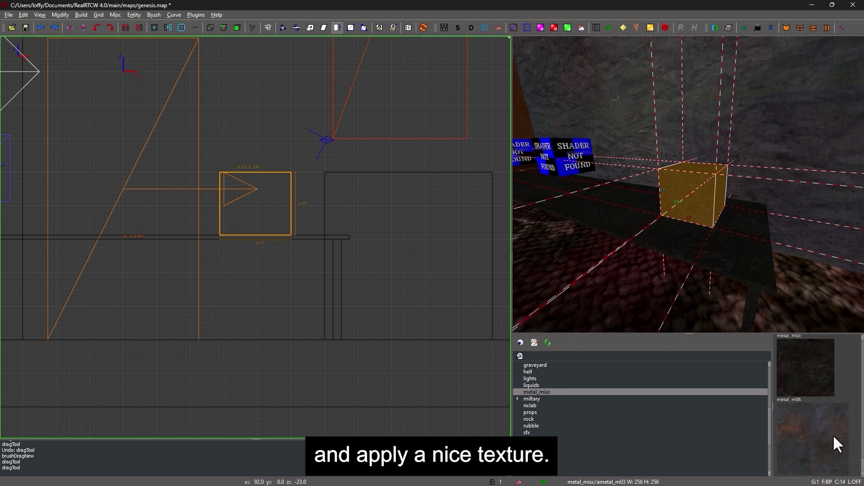
left_click(833, 434)
key("s")
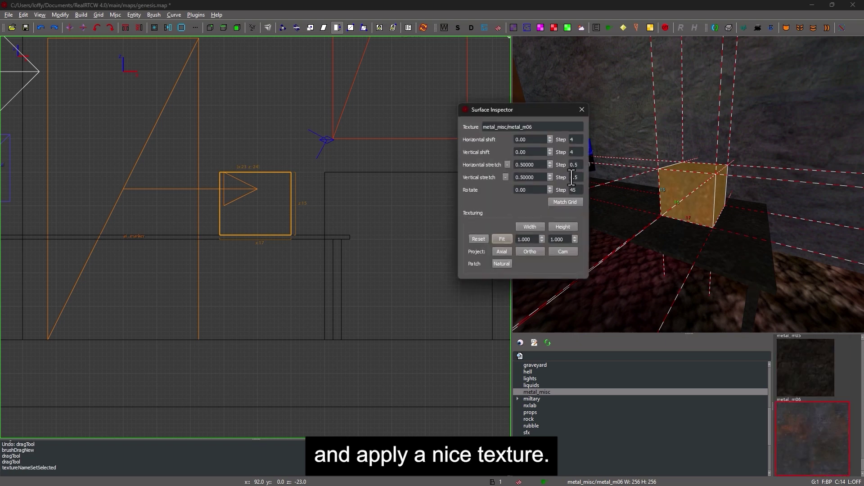
left_click(502, 236)
left_click(579, 110)
key("Escape")
Step: Select the front face of the box and apply the xradio_c02 texture from the xlab_props folder
right_click(644, 171)
key("d")
key("a")
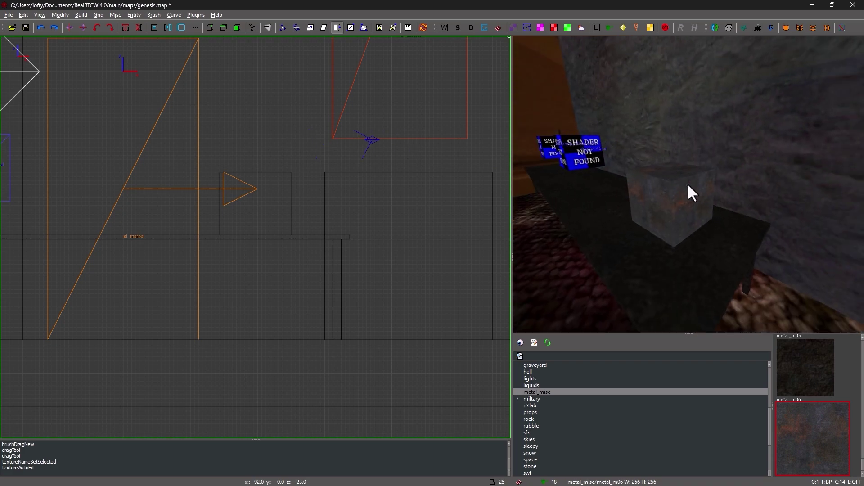
key("w")
right_click(687, 182)
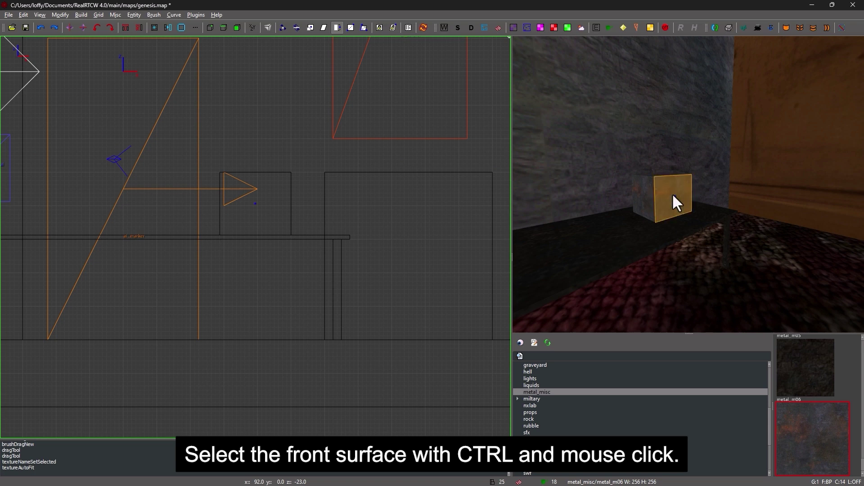
scroll(558, 410, "down", 4)
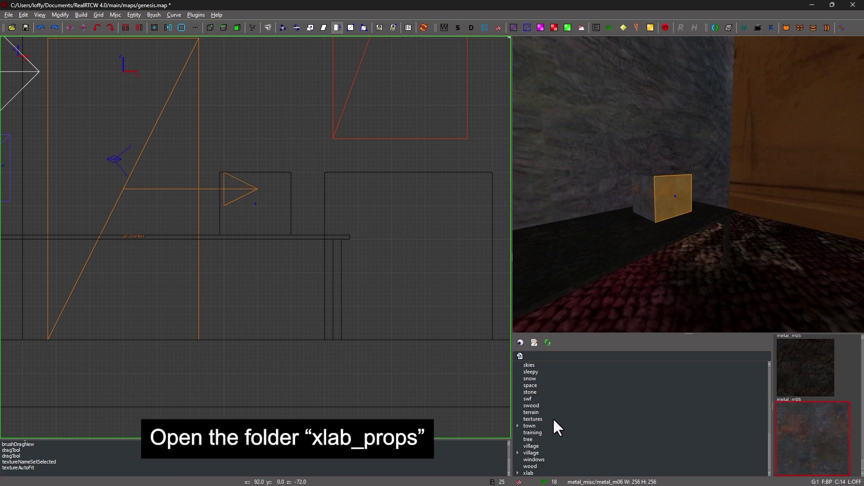
scroll(581, 448, "down", 1)
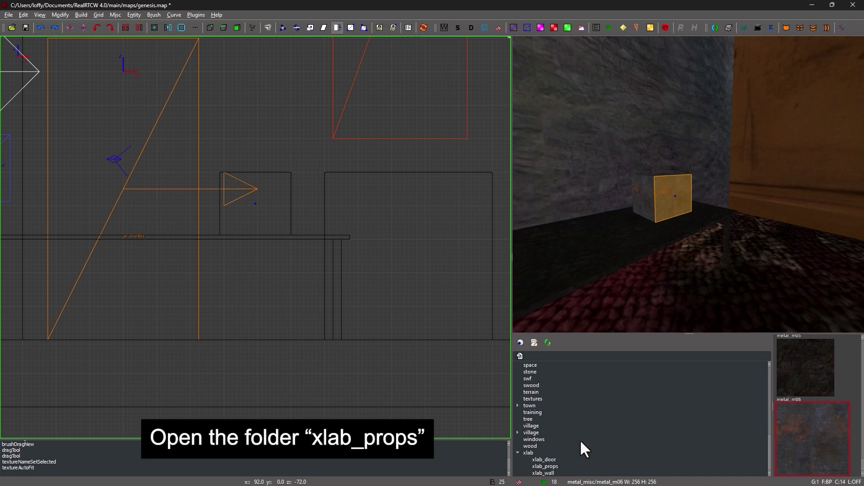
left_click(553, 467)
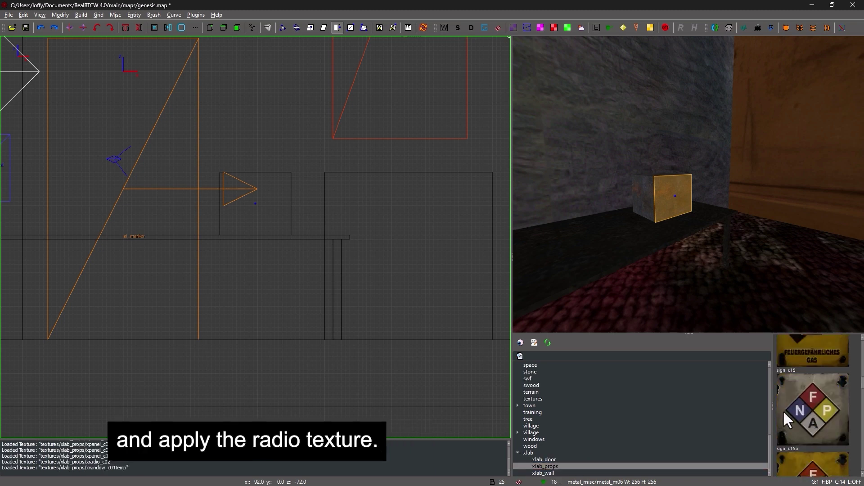
left_click_drag(772, 407, 610, 403)
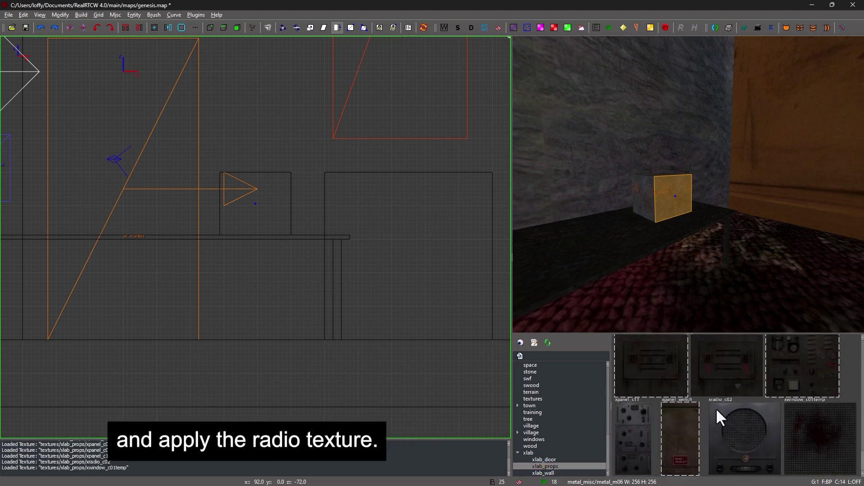
left_click(751, 432)
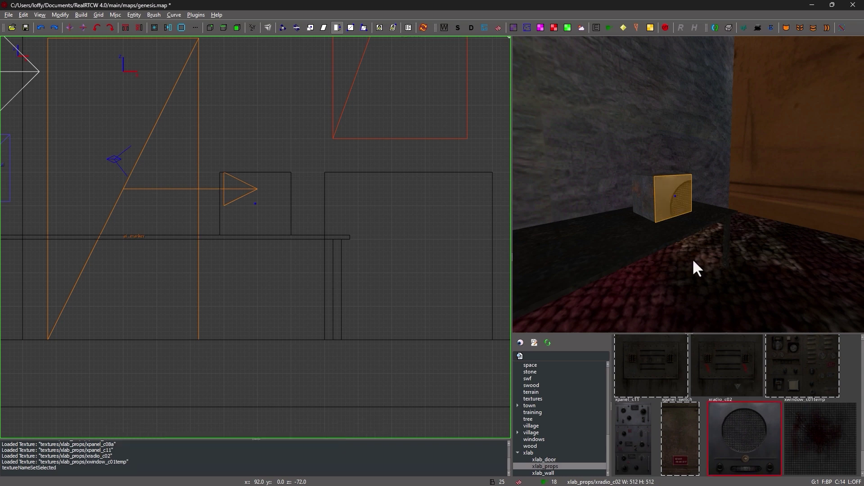
Step: Fit the radio texture to the box's front face and close the Surface Inspector
key("s")
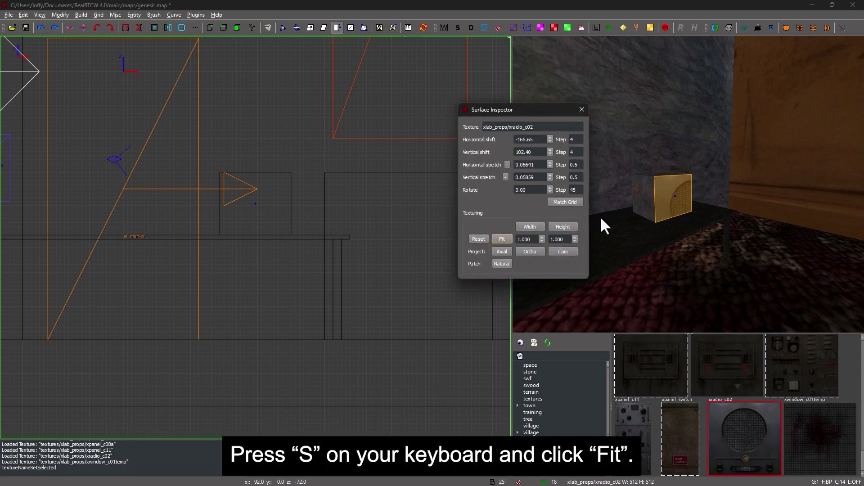
left_click(502, 239)
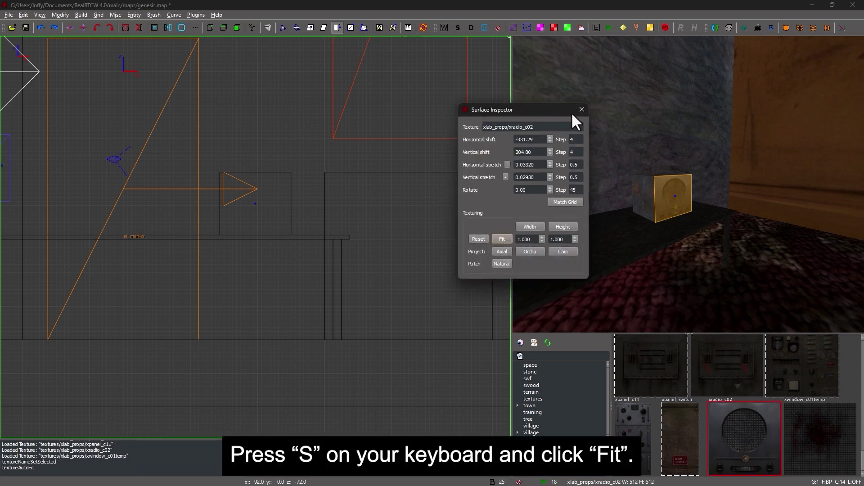
left_click(582, 109)
Step: Select the whole radio box and turn it into a func_explosive entity
right_click(619, 198)
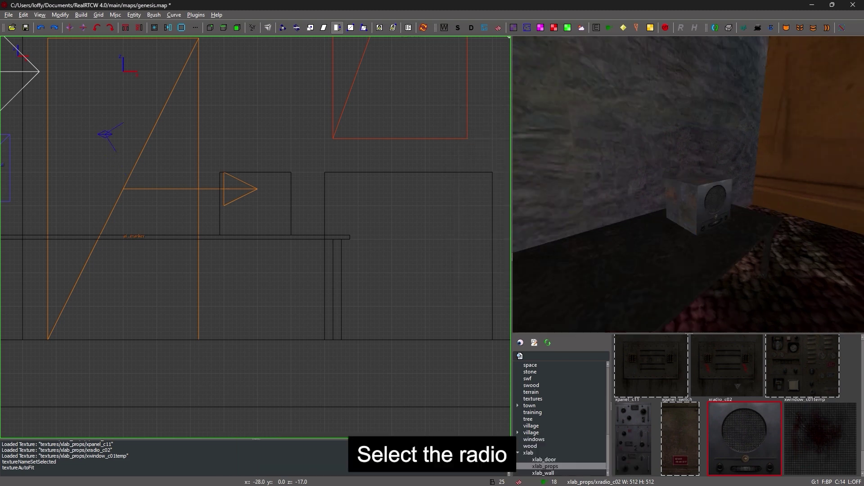
right_click(654, 200)
left_click(671, 198, "shift")
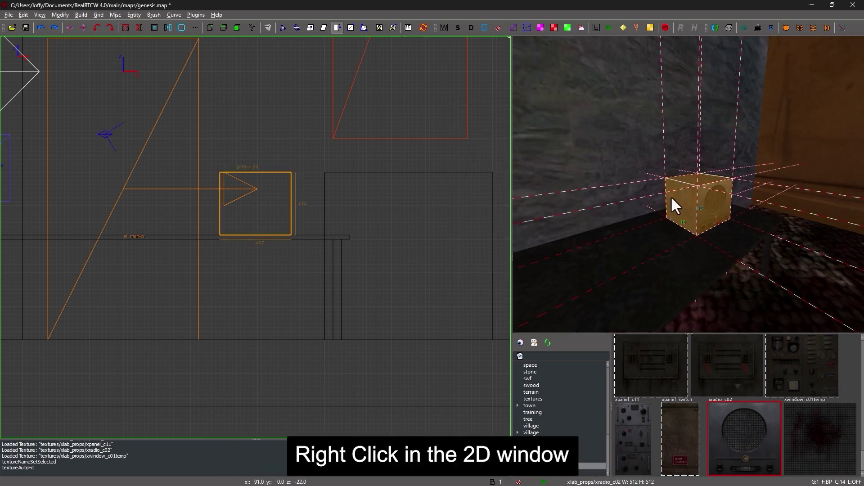
right_click(425, 100)
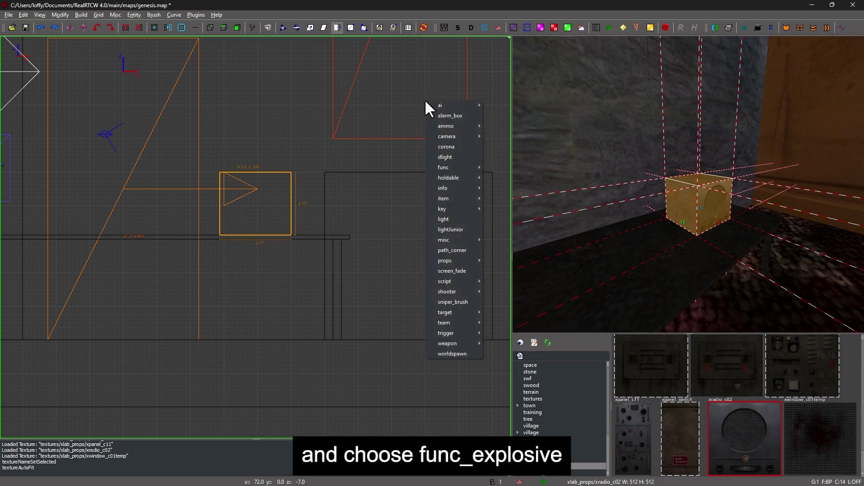
mouse_move(454, 167)
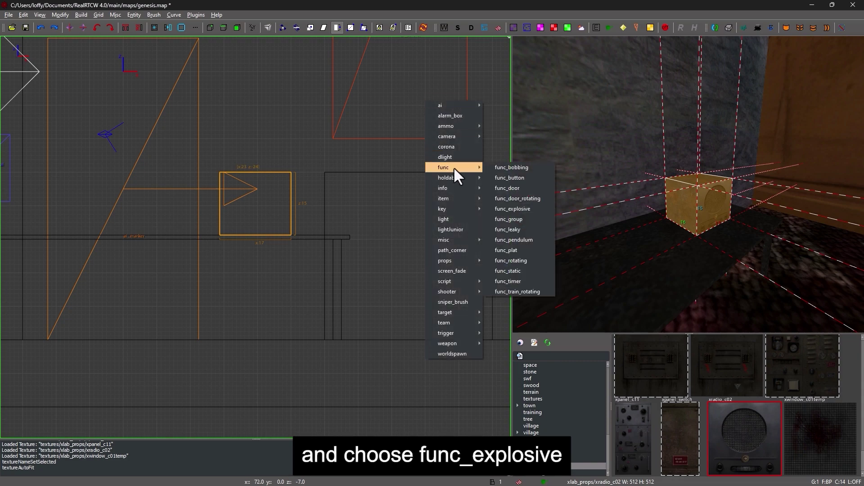
left_click(528, 209)
Step: Open the radio's entity properties and add the key health with the value 1
key("n")
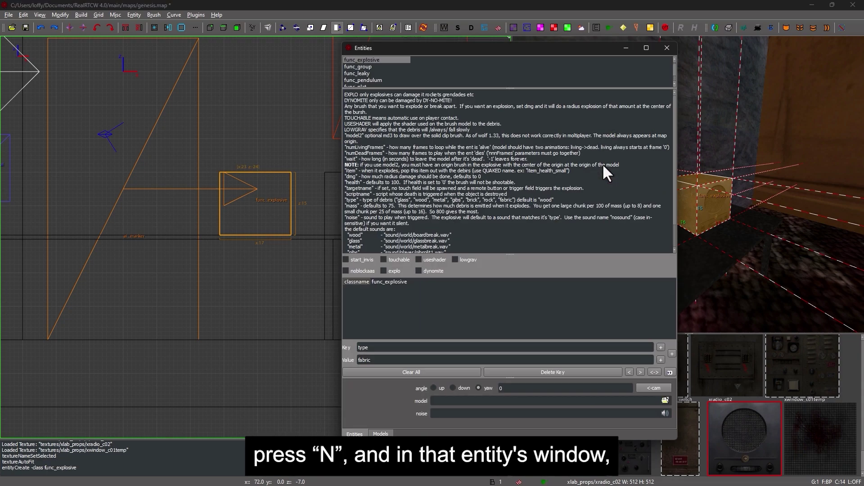
double_click(385, 347)
key("BackSpace")
double_click(381, 359)
key("BackSpace")
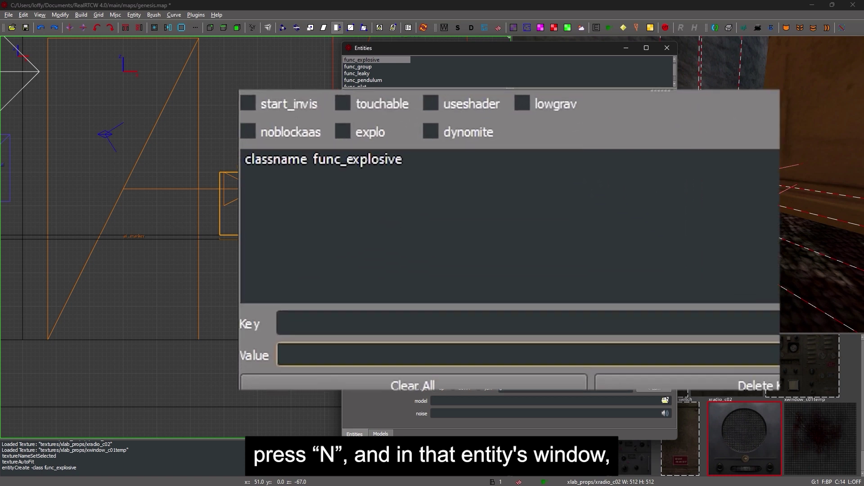
left_click(305, 318)
type("h")
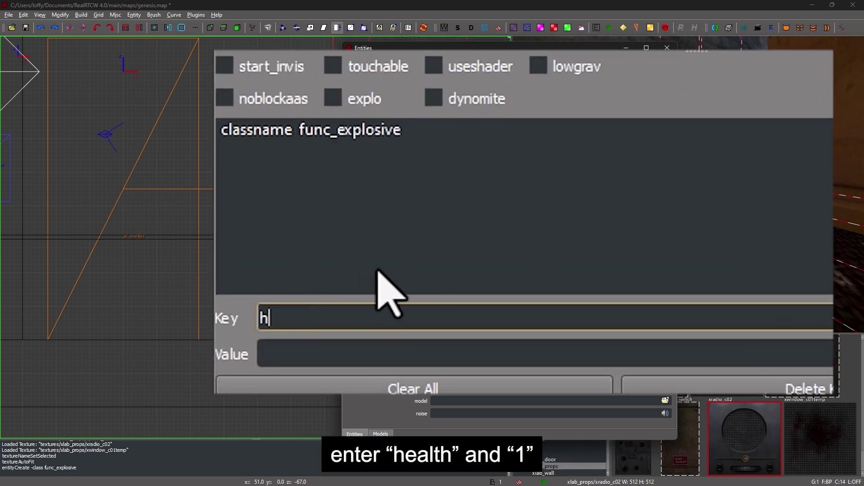
type("ealth")
key("Tab")
type("1")
key("Return")
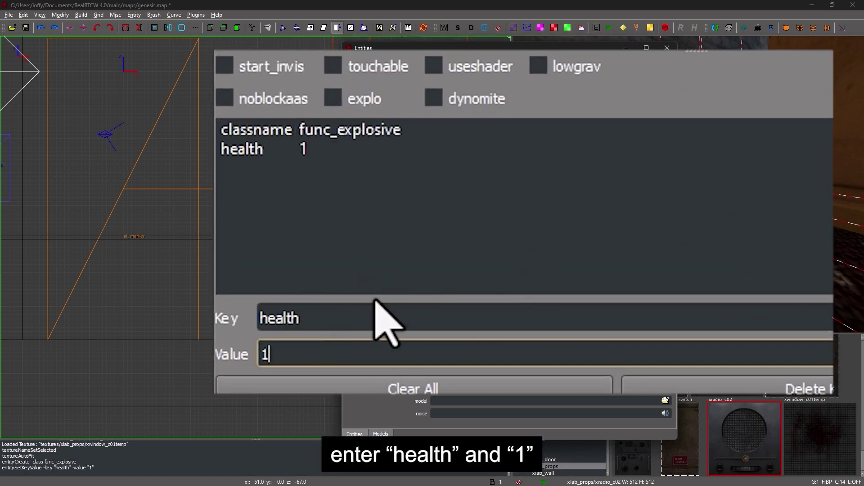
Step: Add the key type with the value metal to the radio's func_explosive entity and close the entity properties
double_click(335, 318)
key("BackSpace")
double_click(378, 354)
key("BackSpace")
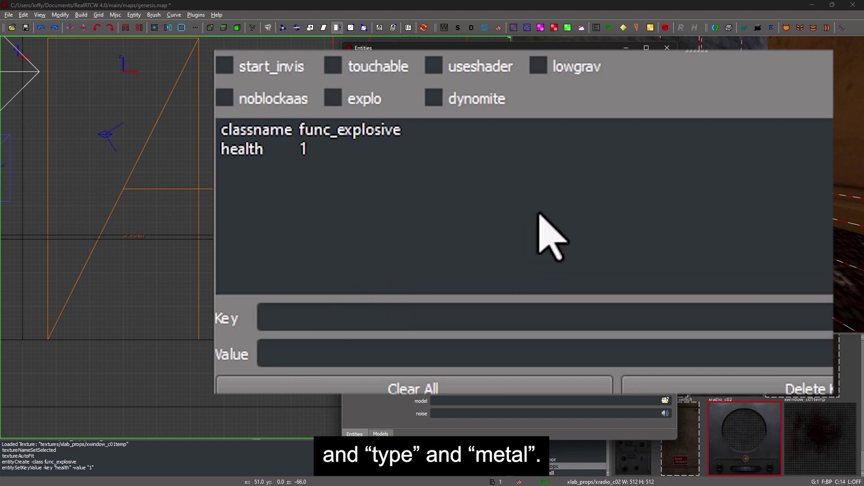
left_click(288, 317)
type("type")
left_click(293, 356)
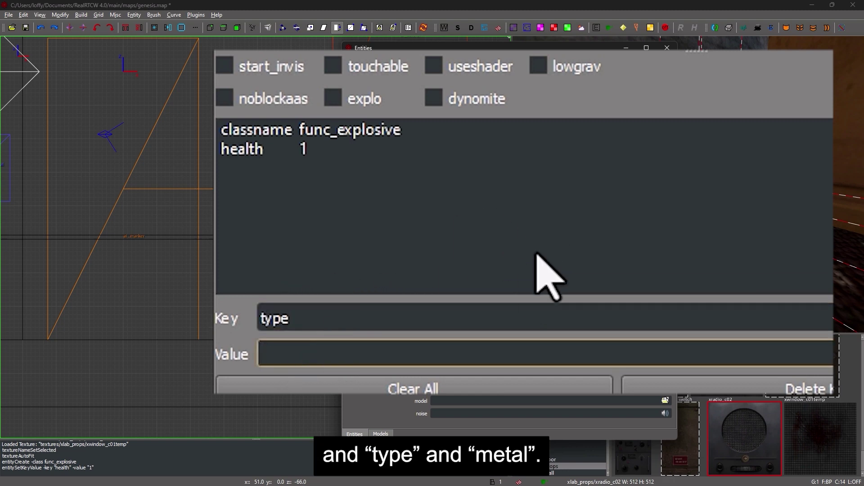
type("metal")
key("Return")
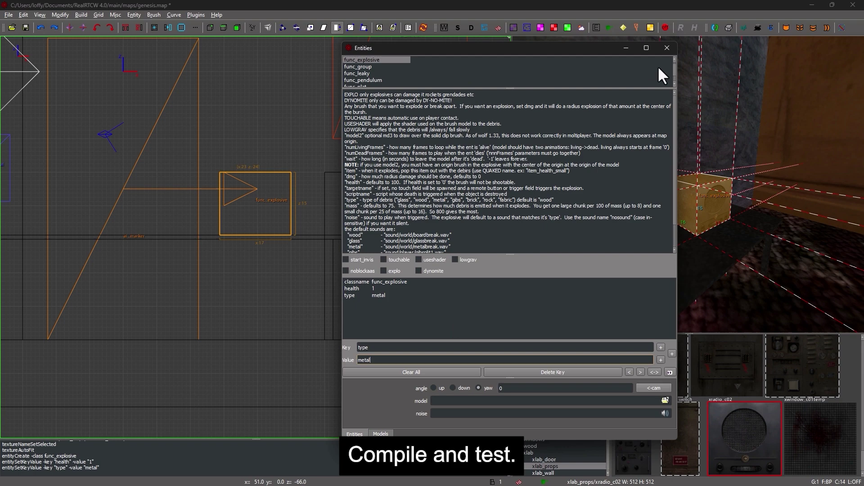
key("n")
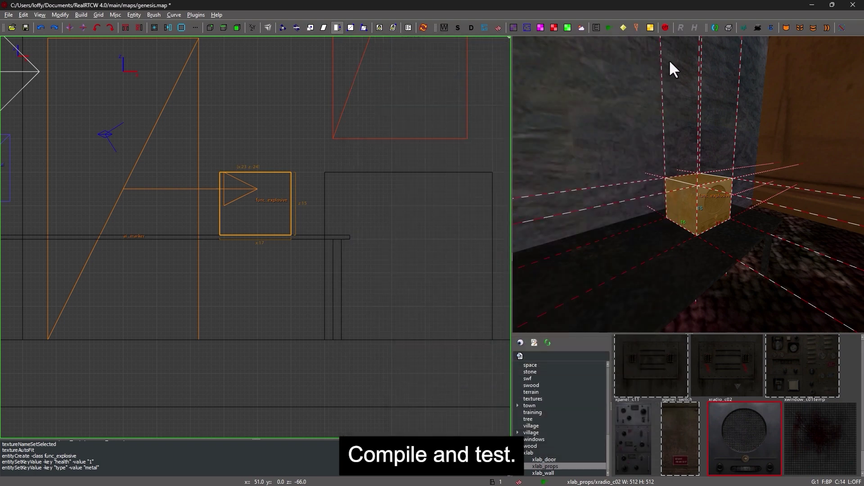
Step: Deselect the radio and compile the map with a full BSP, vis and light build using -fast -filter -super 2
key("Escape")
left_click(81, 15)
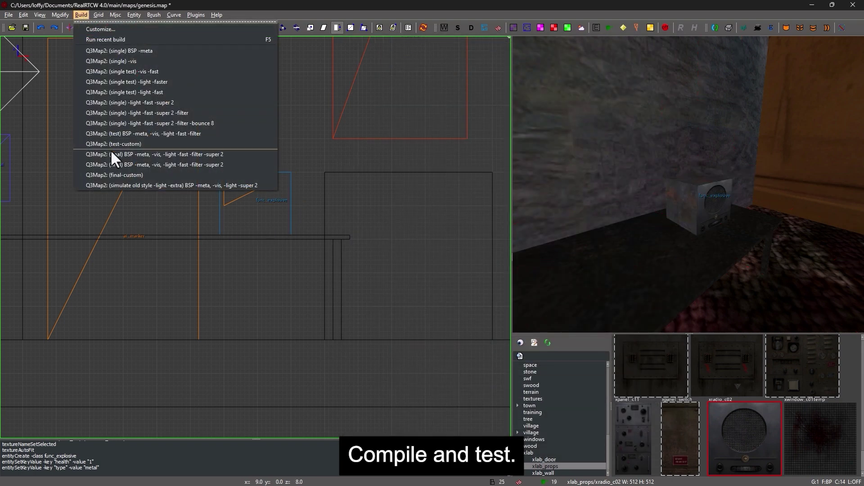
left_click(155, 164)
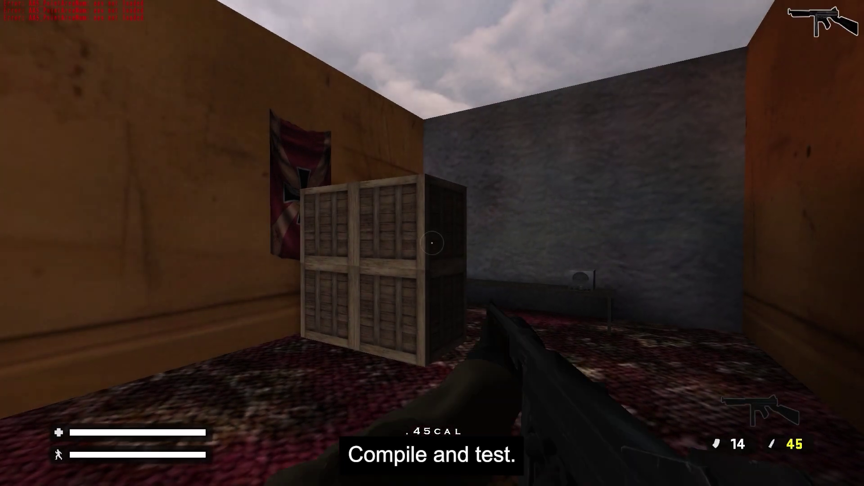
Step: Test the compiled map in the game: reload, approach the table and shoot the radio and the wall flag
key("w")
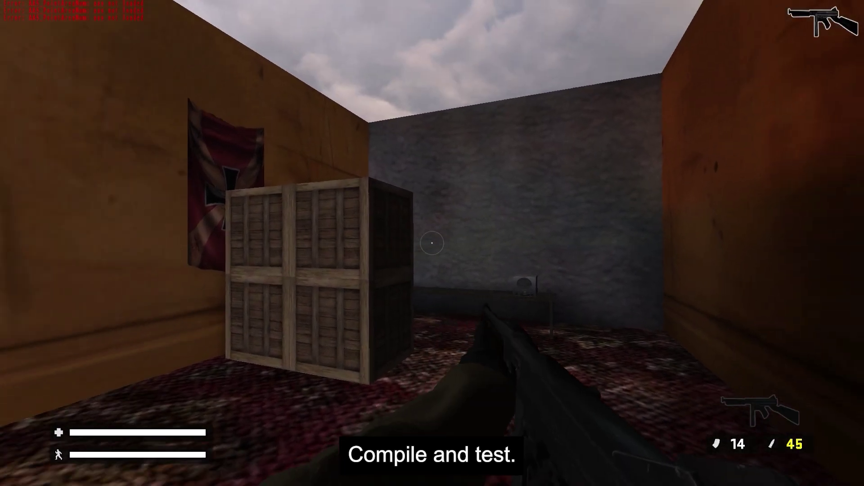
key("r")
key("w")
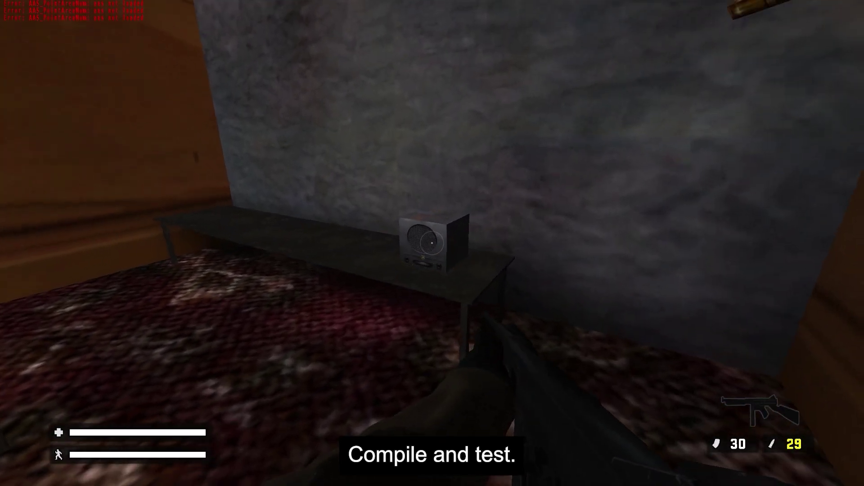
left_click(431, 243)
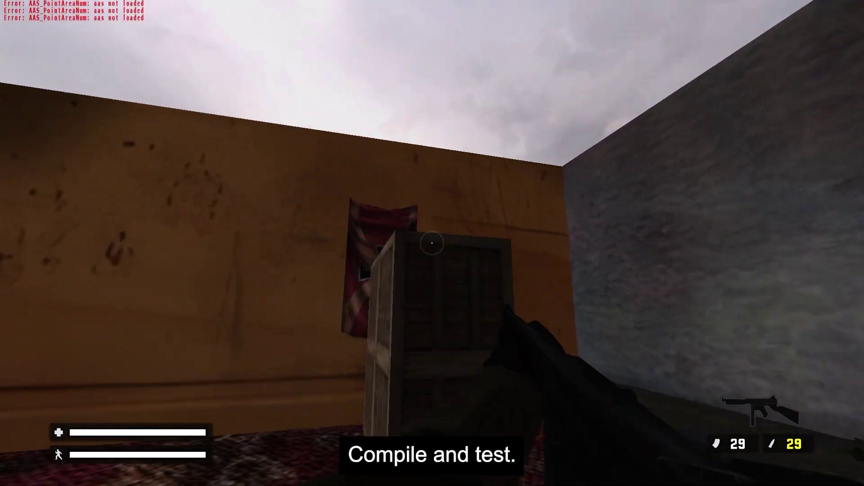
left_click(431, 243)
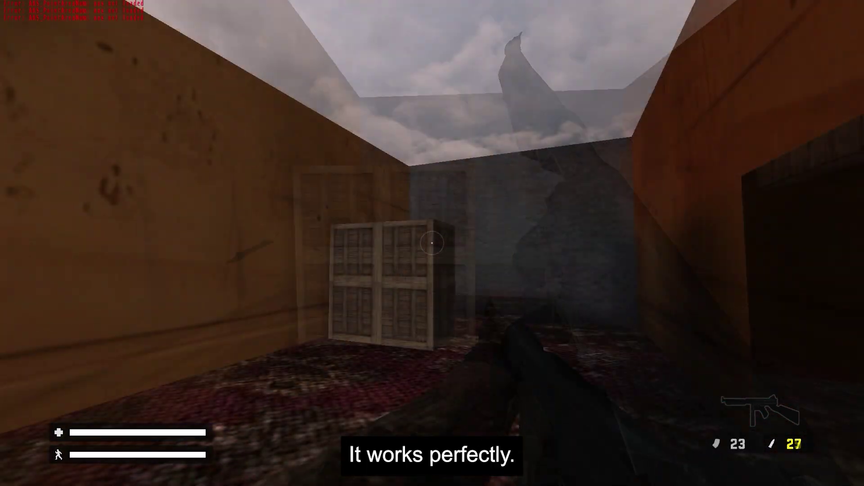
Step: Quit the game with the console command \quit and return to the map editor
key("grave")
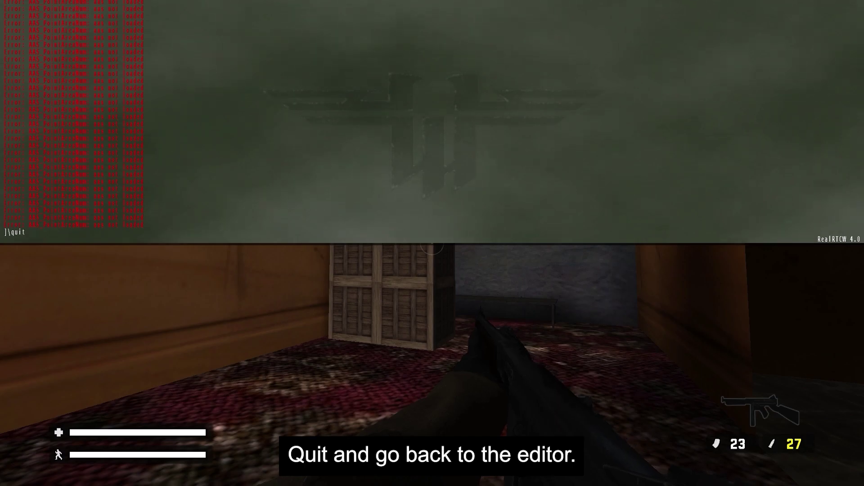
type("\\quit")
key("Return")
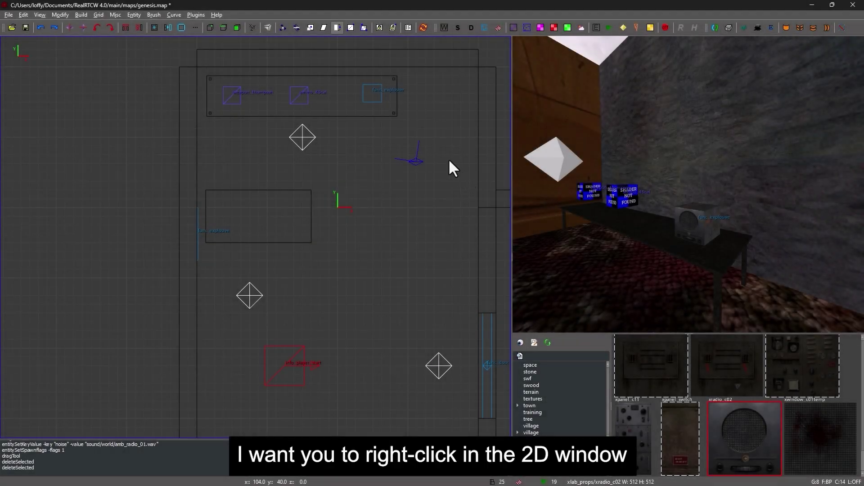
Step: Create a target_speaker entity beside the table and move it over the radio in the top view
right_click(357, 75)
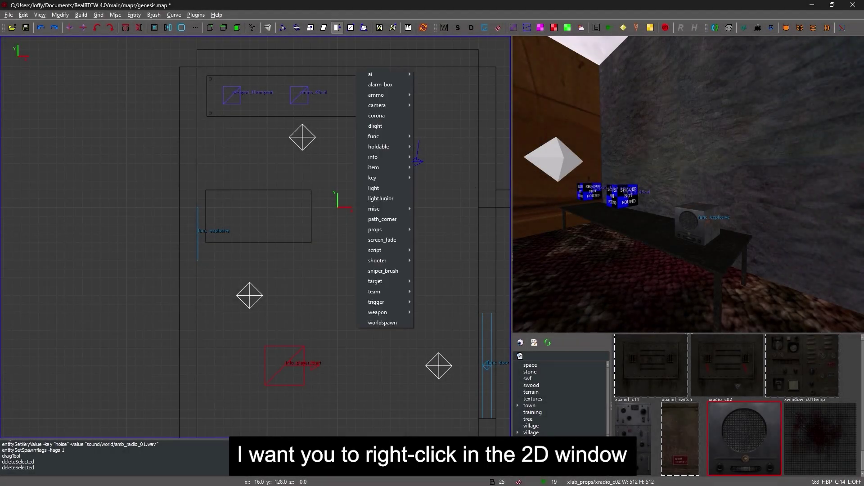
mouse_move(393, 282)
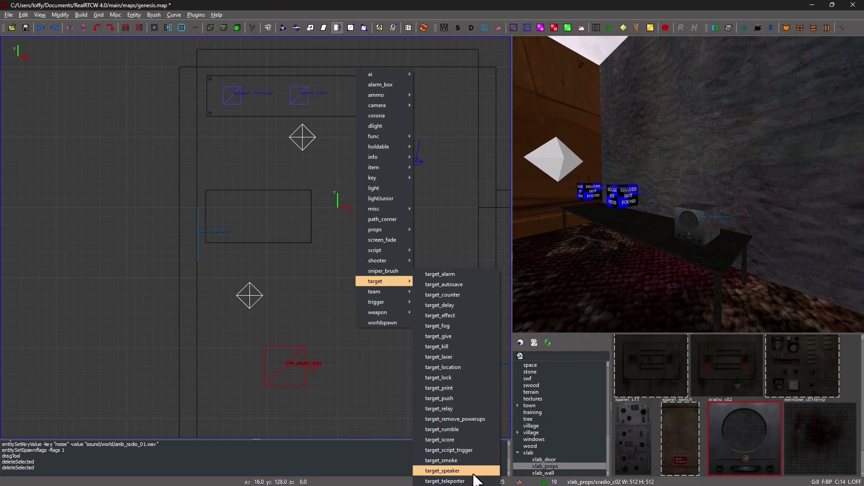
left_click(477, 471)
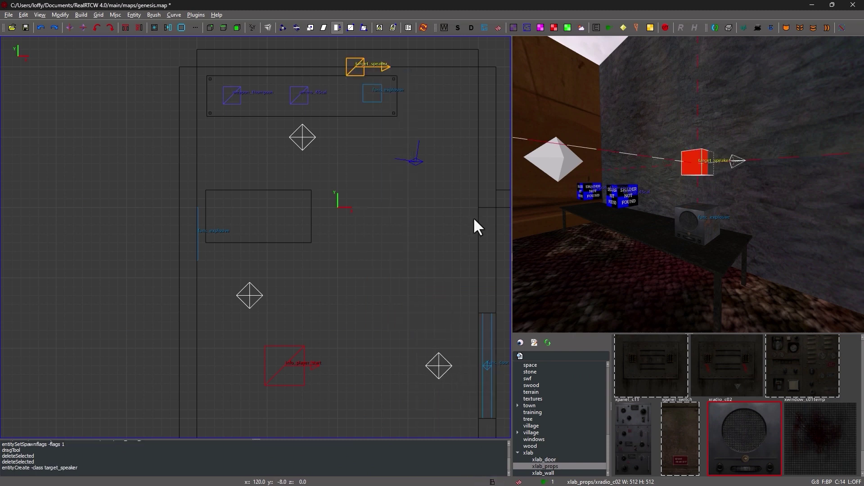
left_click_drag(361, 74, 364, 86)
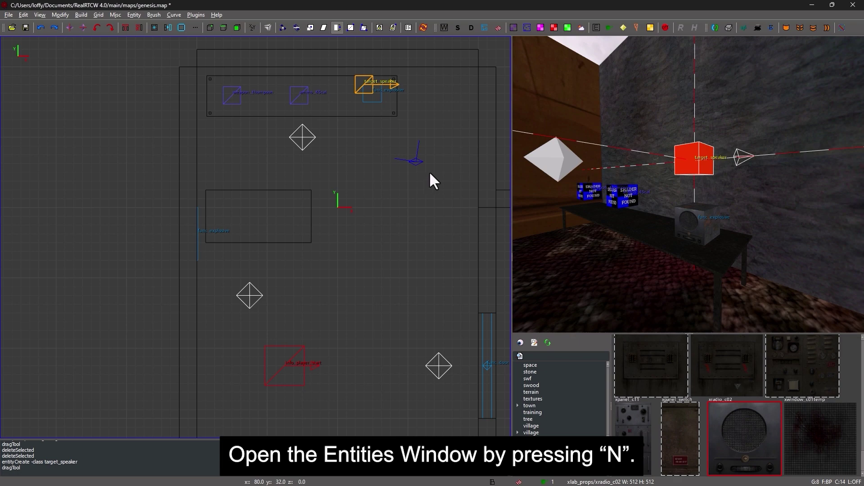
Step: Set the speaker's noise key to sound/world/amb_radio_01.wav, enable looped_on and close the entity properties
key("n")
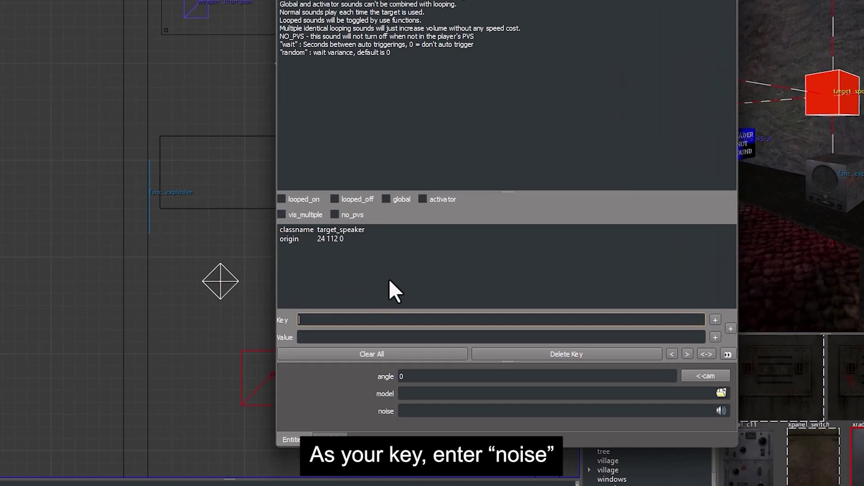
type("noise")
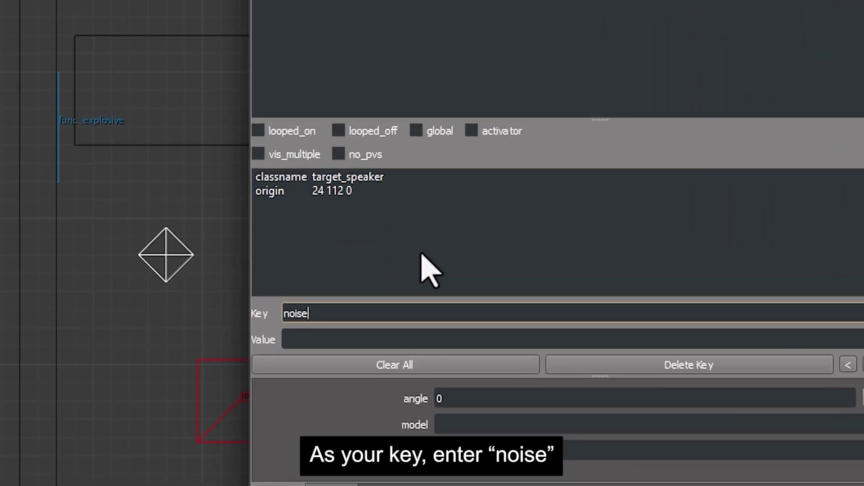
key("Tab")
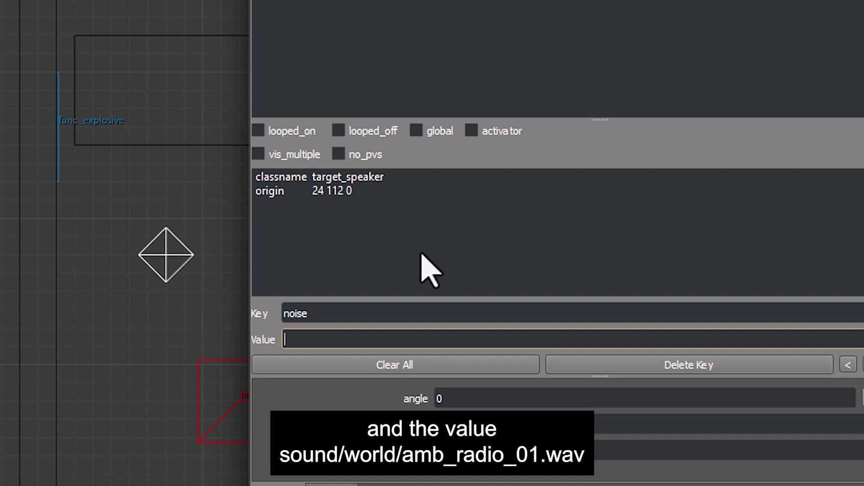
type("sound/world/amb")
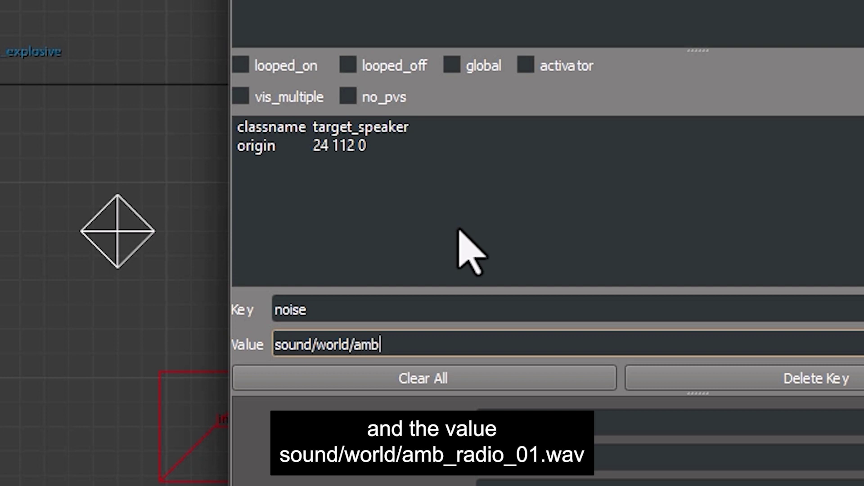
type("_radio_01.")
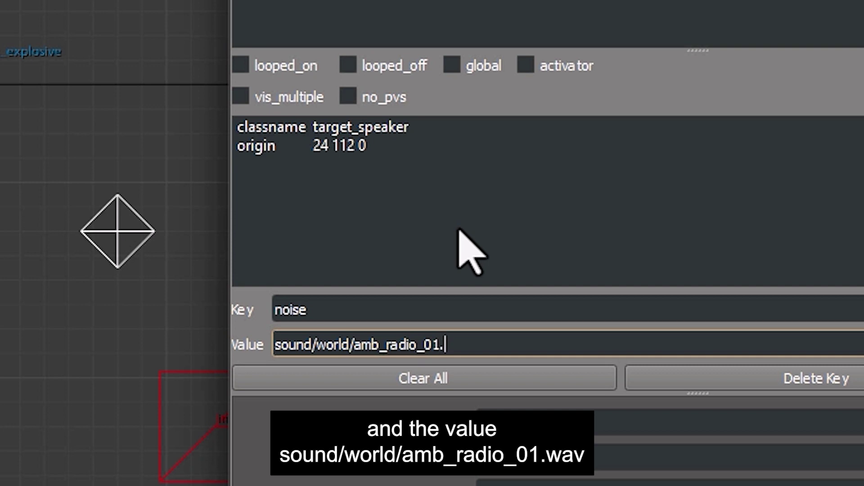
type("wav")
key("Return")
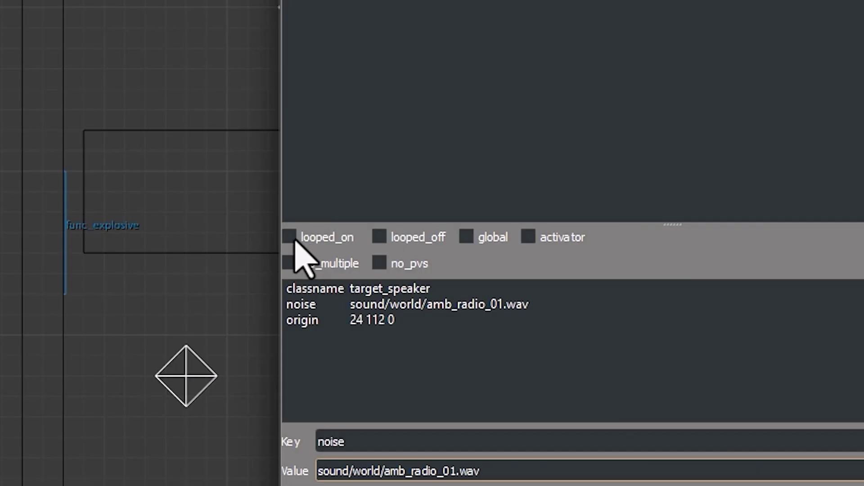
left_click(295, 236)
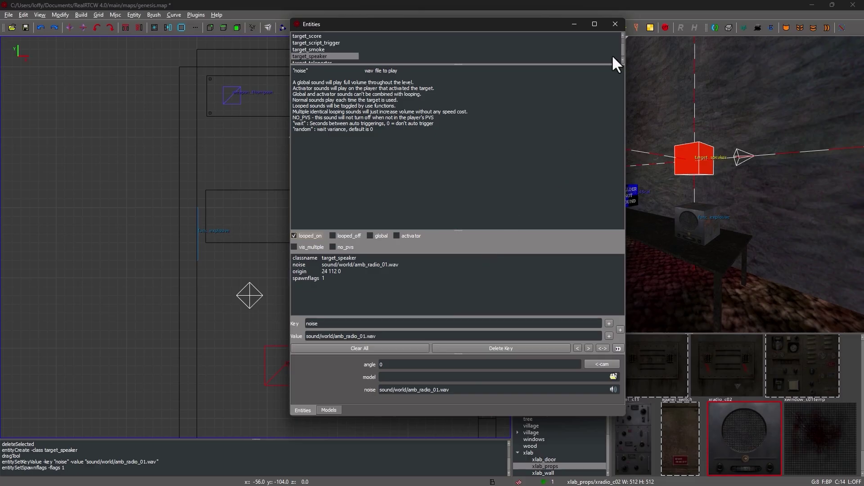
left_click(615, 23)
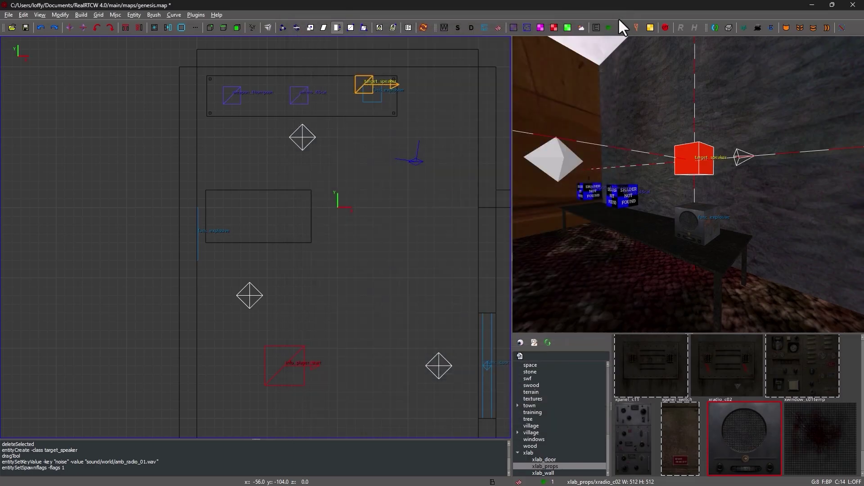
Step: Compile the map with a full BSP, vis and light build and start the level in the game
left_click(81, 14)
left_click(138, 162)
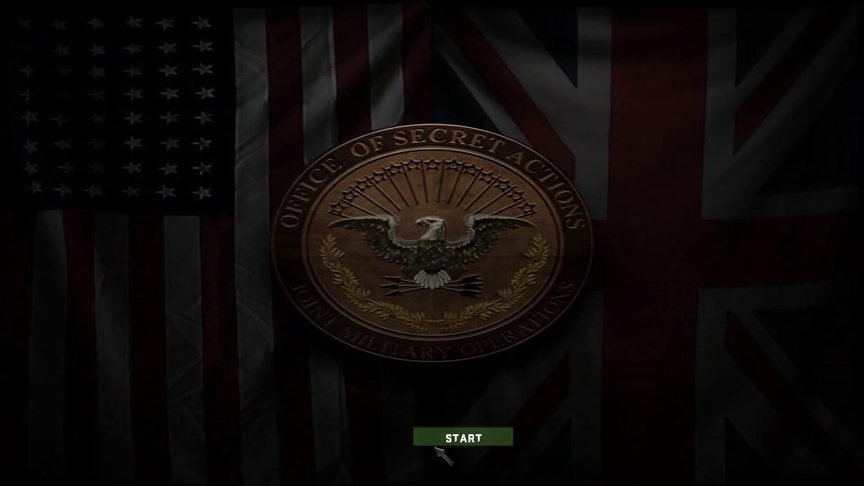
left_click(456, 439)
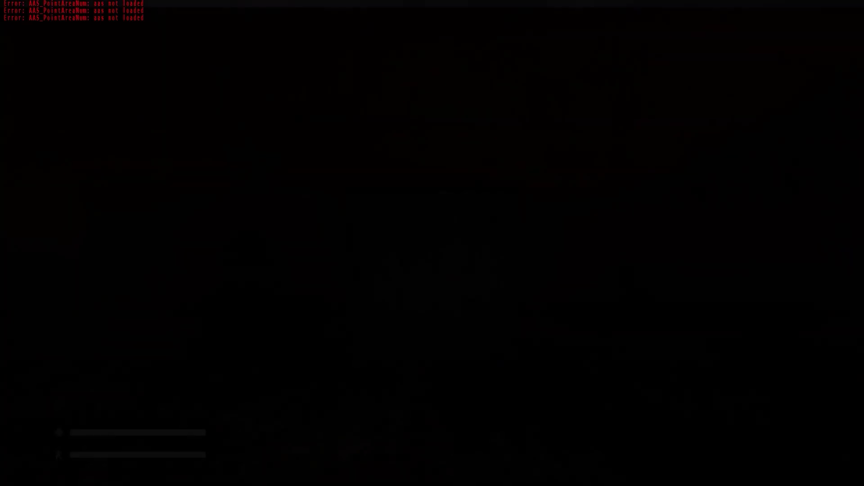
Step: Walk to the table in the game and pick up the Thompson M1A1 and the .45 ammo
key("d")
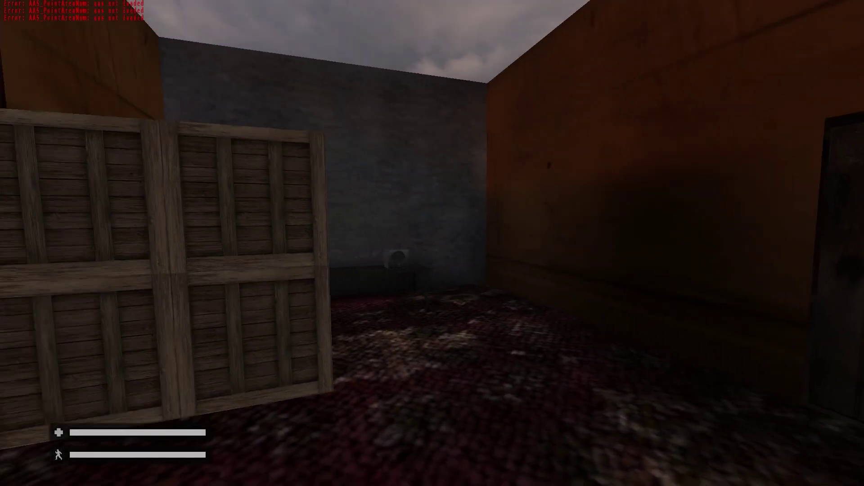
key("w")
key("w")
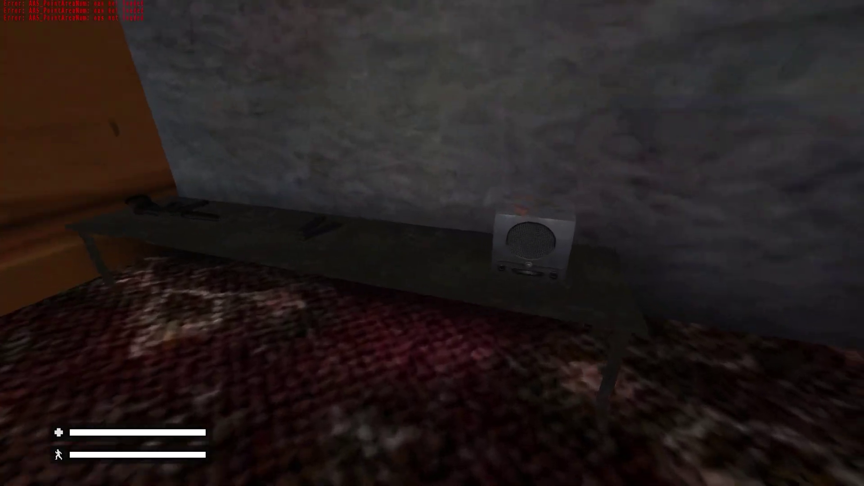
key("w")
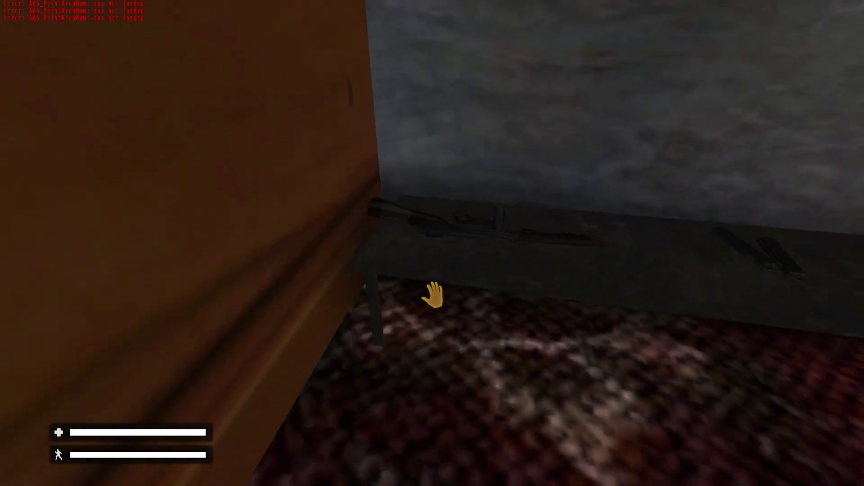
key("f")
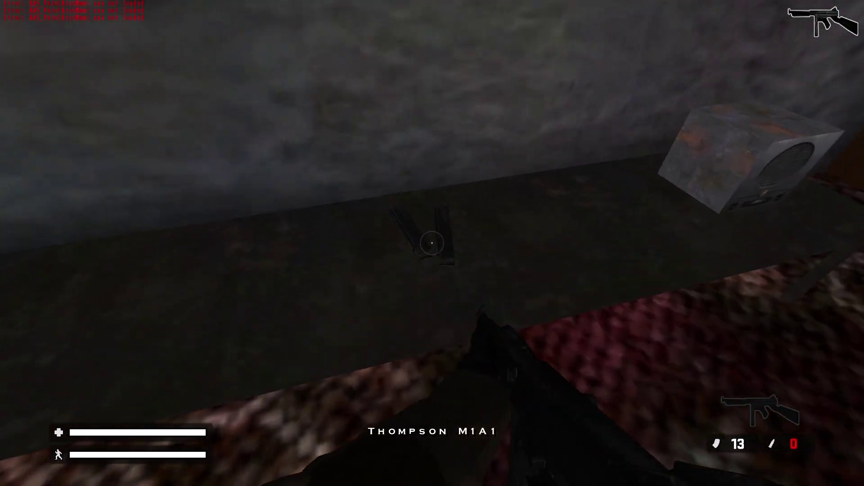
key("f")
Step: Move around the radio to check the speaker sound, then shoot the radio from a distance
key("s")
key("w")
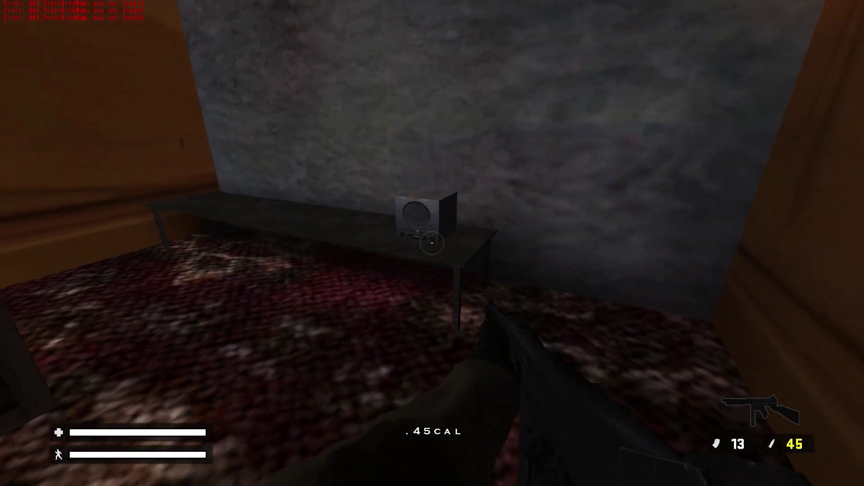
key("s")
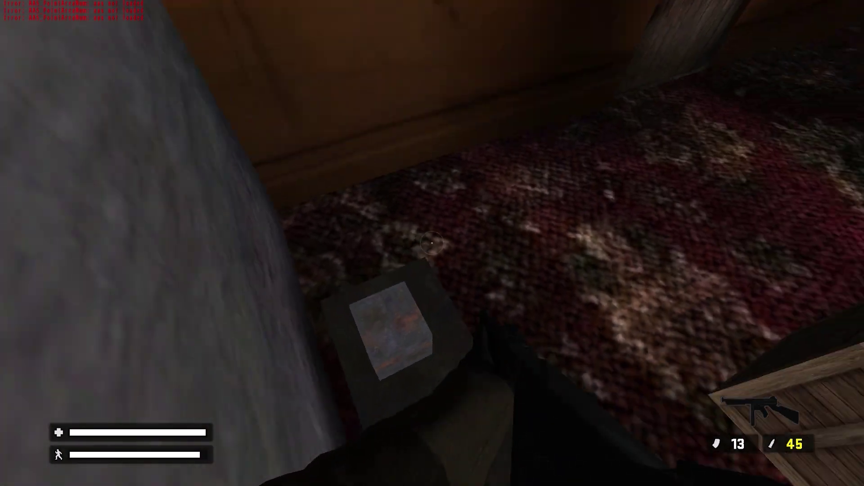
key("s")
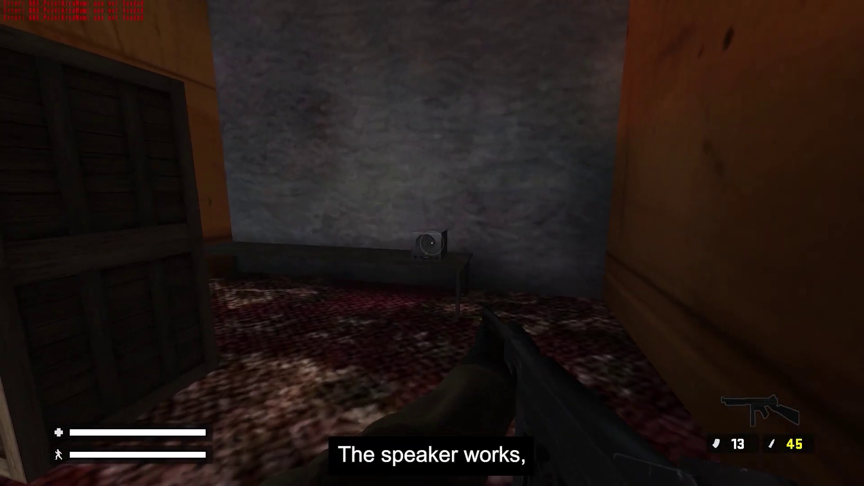
left_click(432, 243)
key("a")
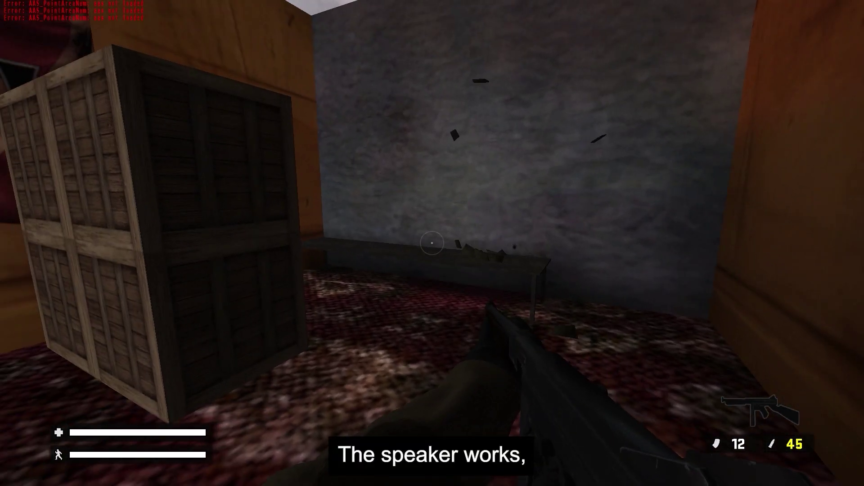
key("w")
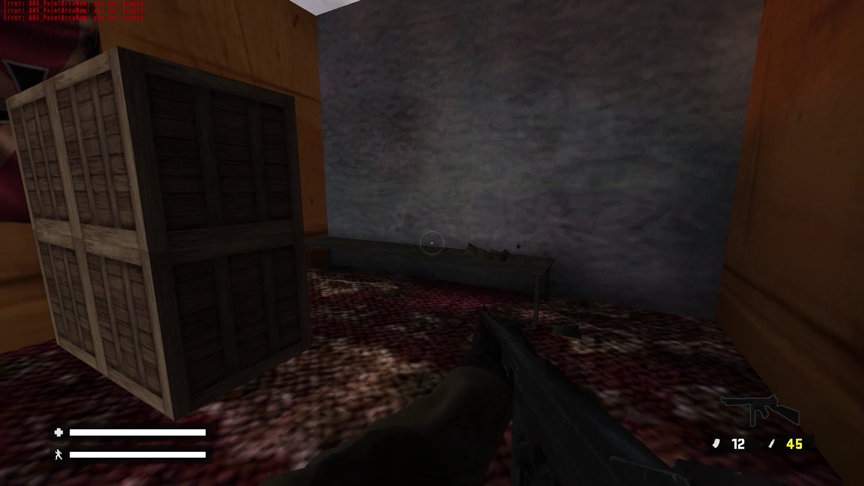
Step: Quit the game with the console command quit and return to the map editor
key("d")
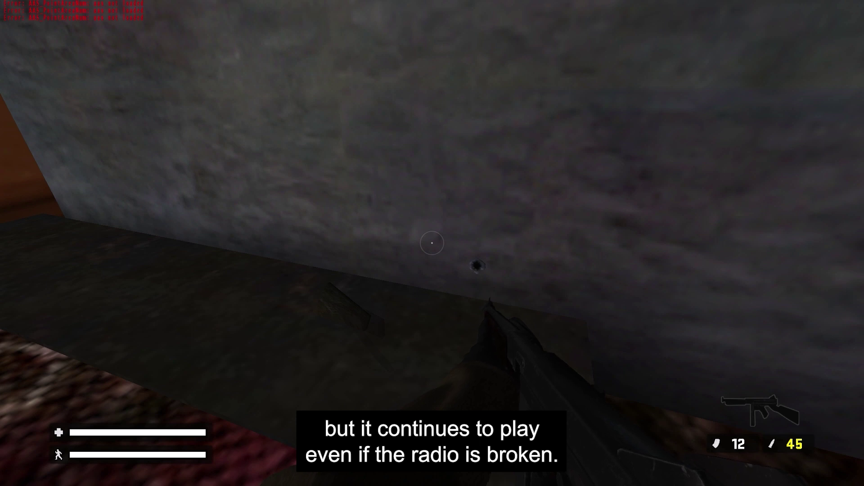
key("grave")
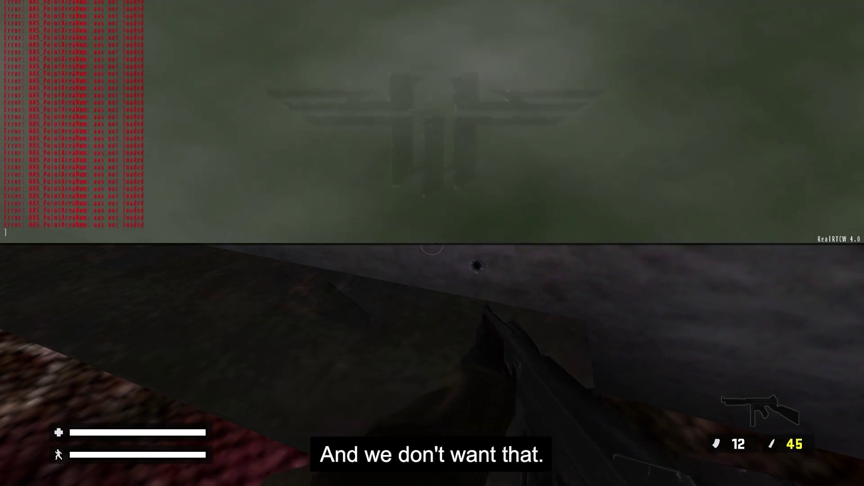
type("quit")
key("Return")
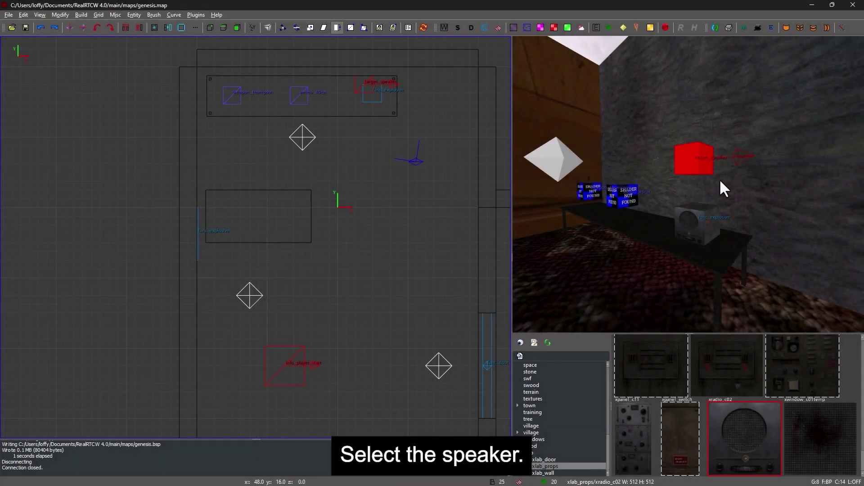
Step: Give the target_speaker entity the key targetname with the value myfirstradio and close its properties
left_click(692, 164, "shift")
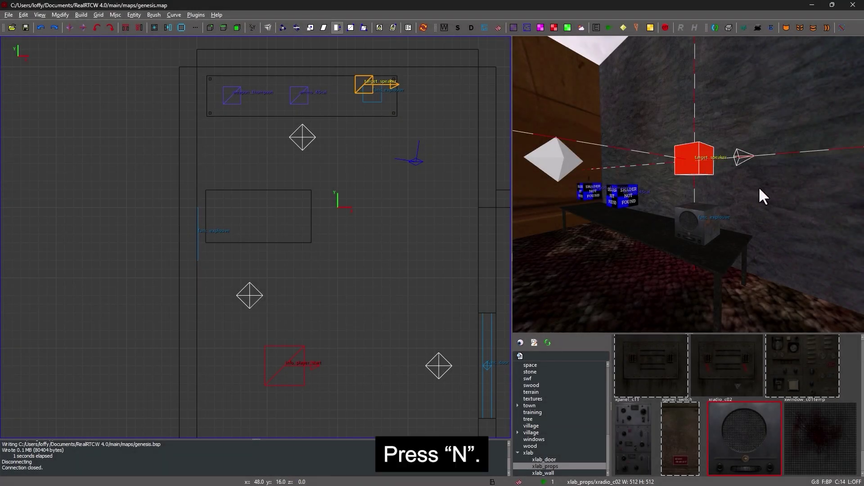
key("n")
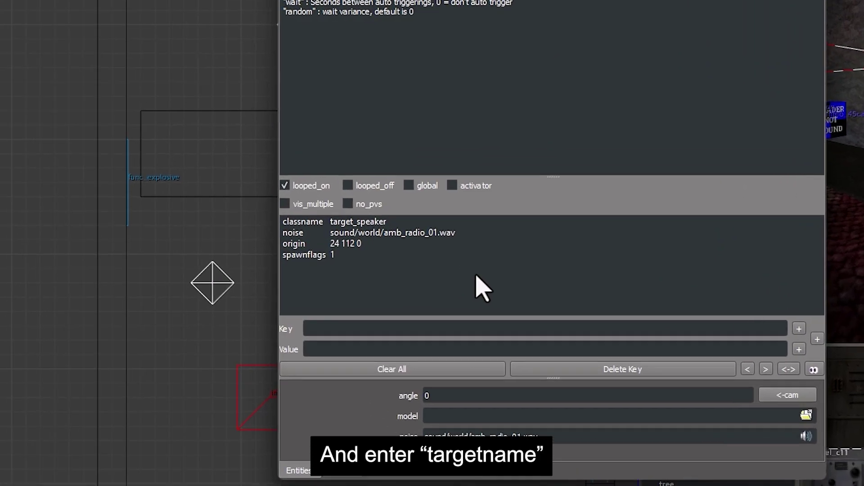
left_click(426, 332)
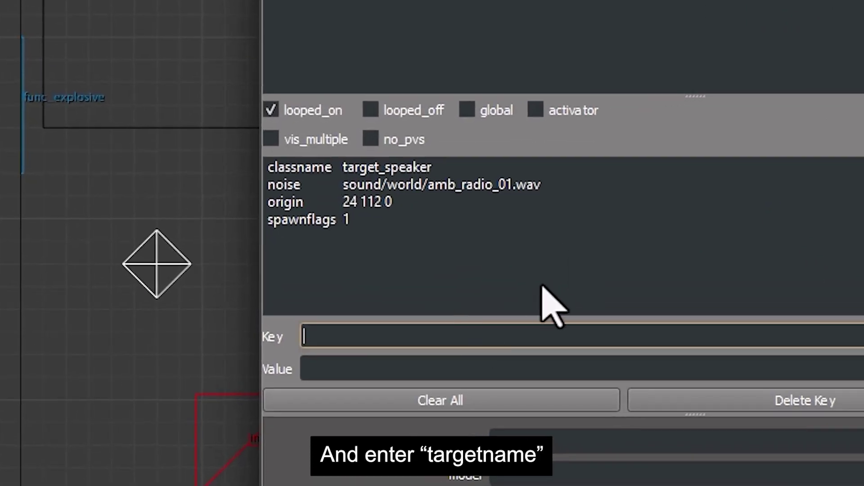
type("targetname")
key("Tab")
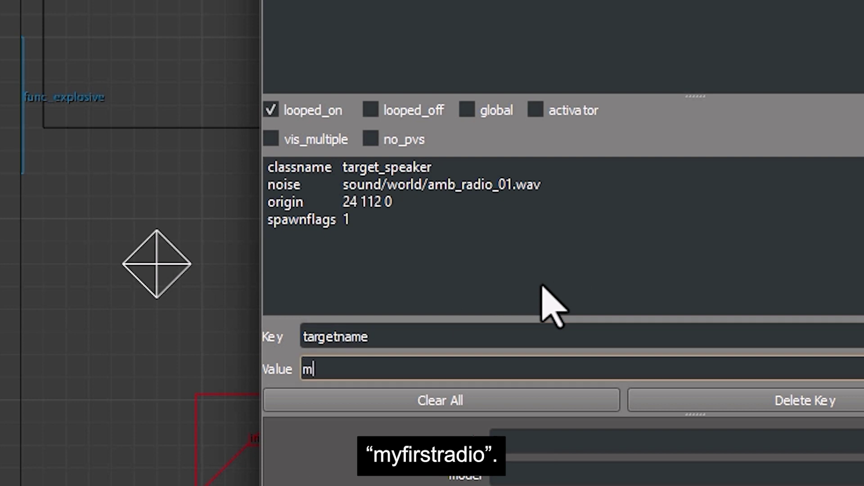
type("myfirstradio")
key("Return")
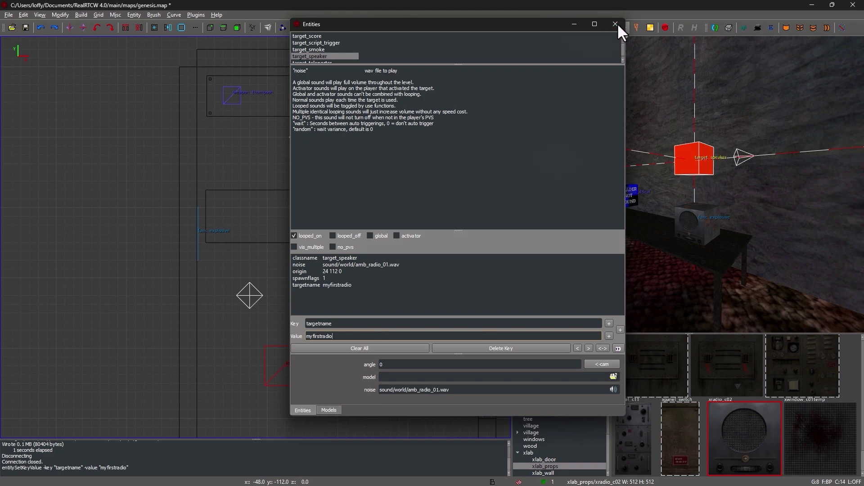
left_click(615, 24)
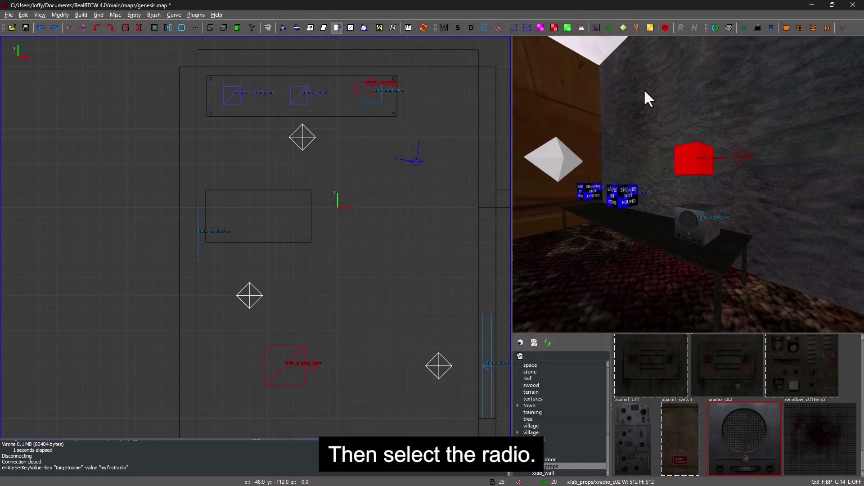
Step: Give the radio's func_explosive entity the key target with the value myfirstradio and close its properties
left_click(692, 219, "shift")
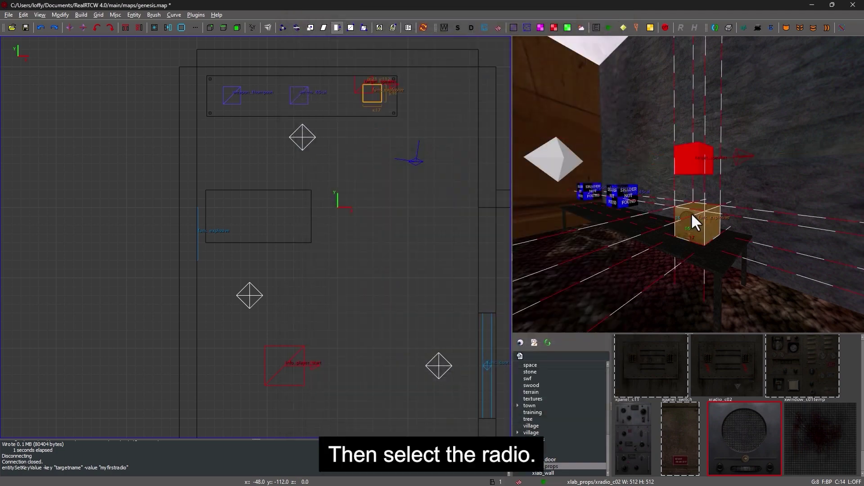
key("n")
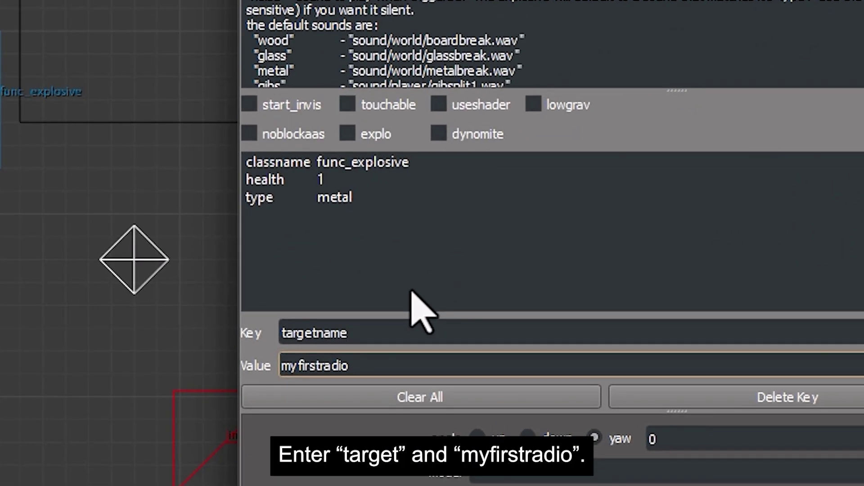
left_click(403, 332)
key("BackSpace")
key("BackSpace")
key("BackSpace")
key("BackSpace")
left_click(396, 364)
key("Return")
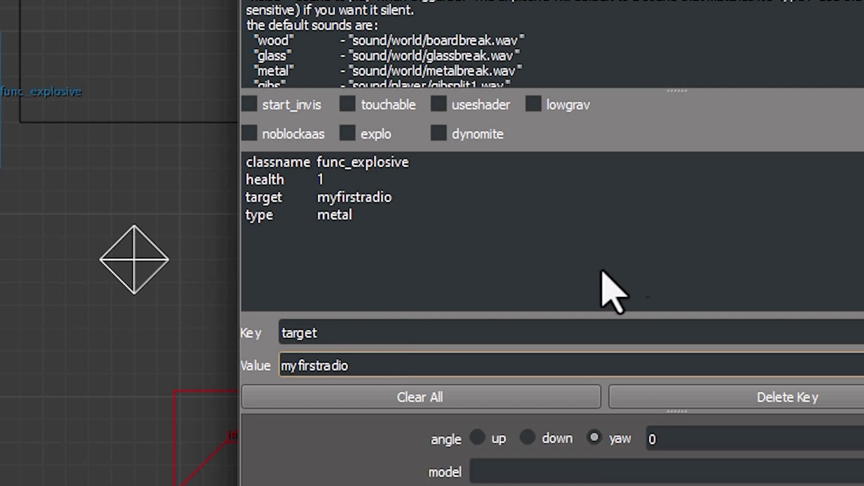
key("Escape")
left_click(613, 27)
Step: Compile the map with the final BSP, vis and fast filtered super 2 light build and start the level in the game
right_click(688, 184)
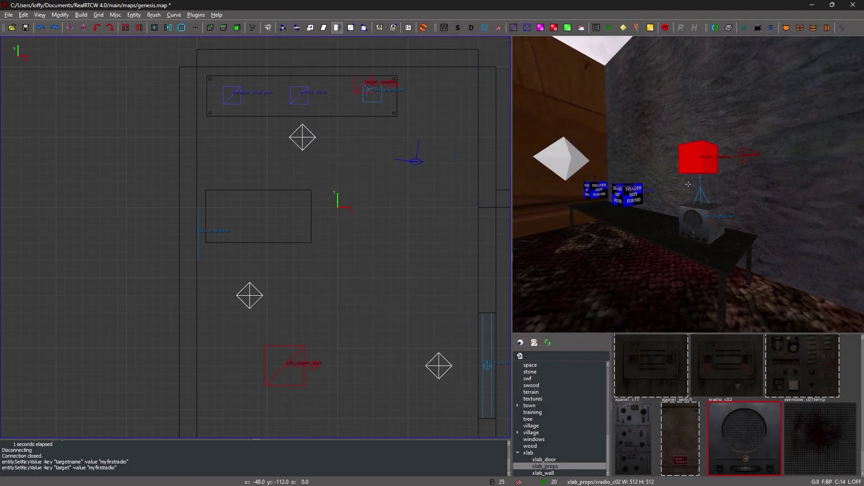
key("d")
key("w")
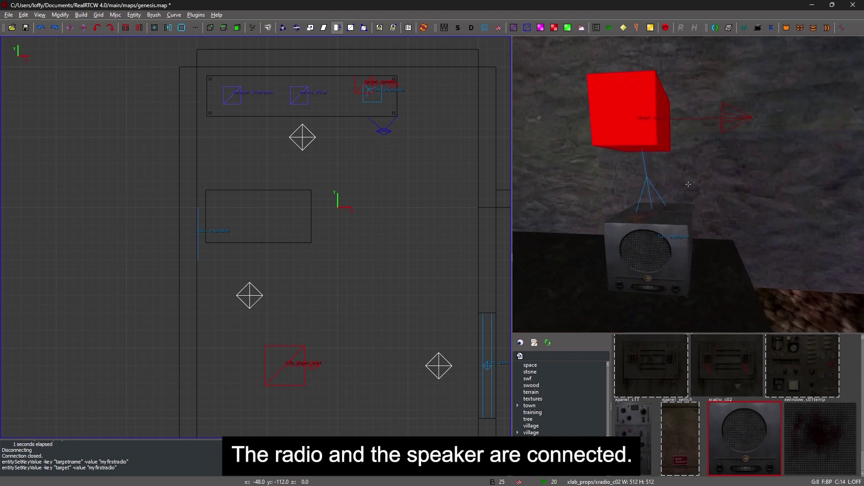
key("a")
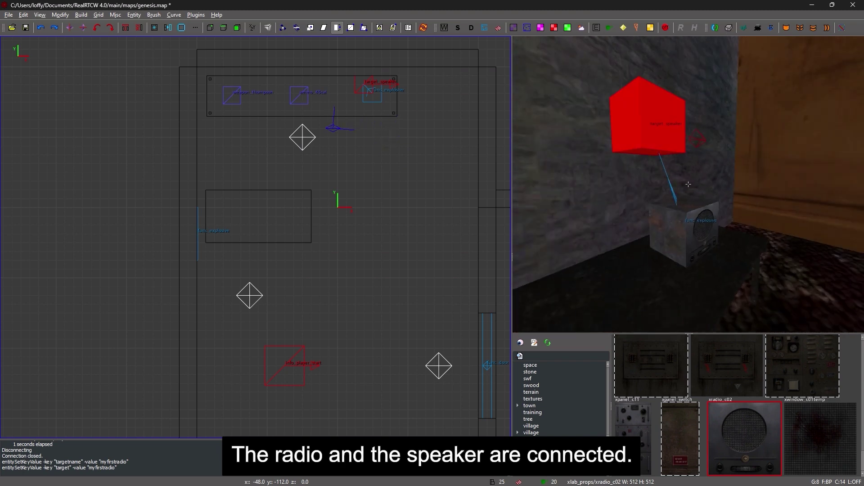
key("d")
right_click(688, 184)
left_click(81, 15)
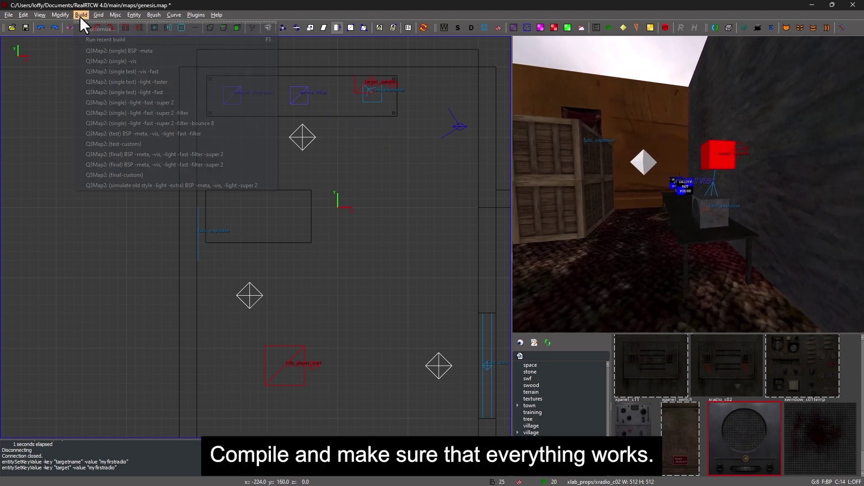
left_click(139, 165)
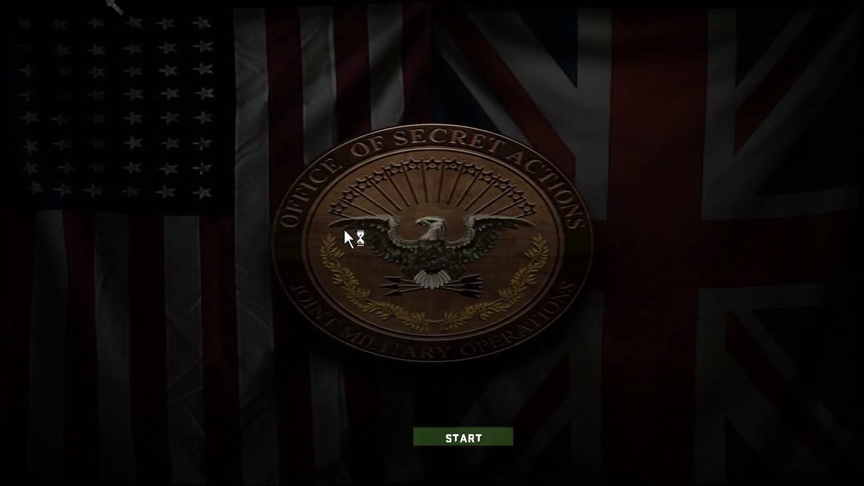
left_click(480, 432)
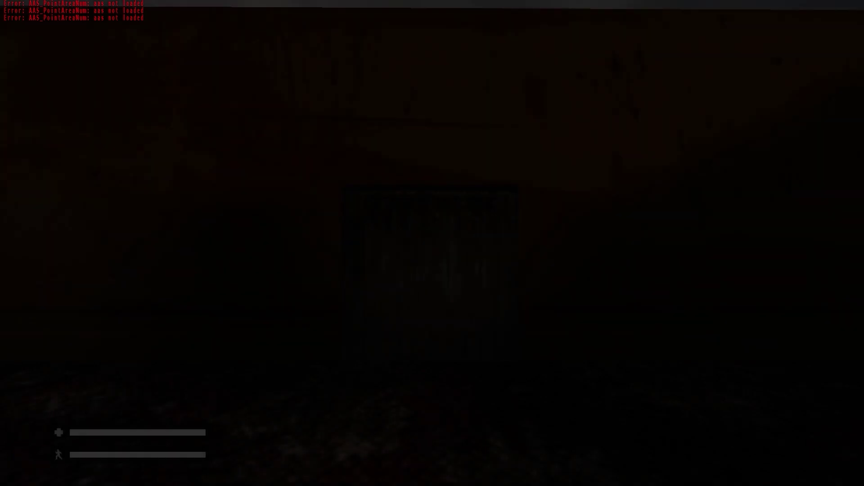
Step: Walk past the crates to the table and pick up the Thompson and its ammo
key("d")
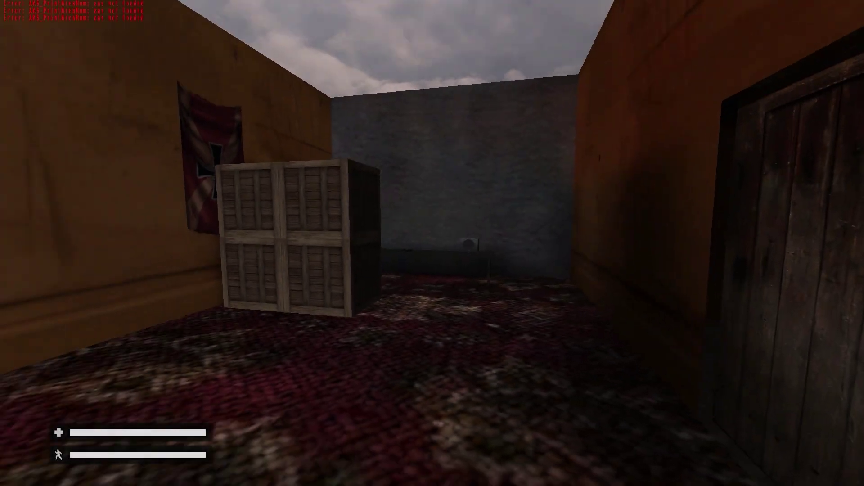
key("w")
key("w")
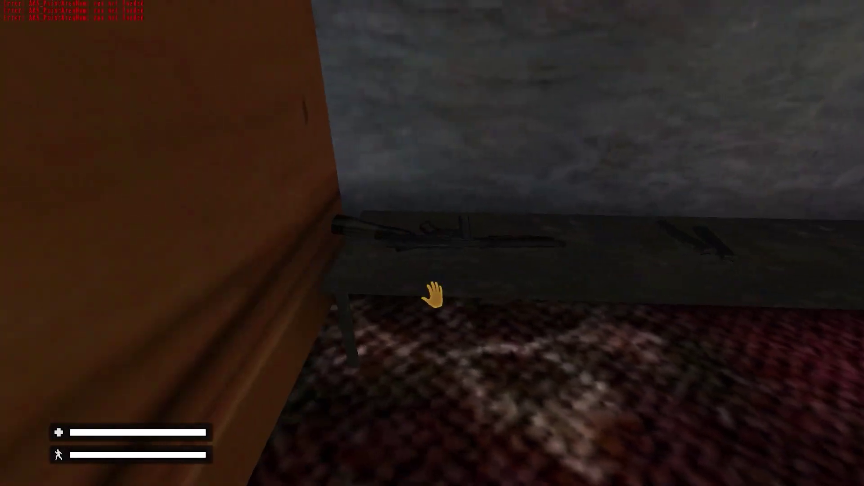
key("f")
key("f")
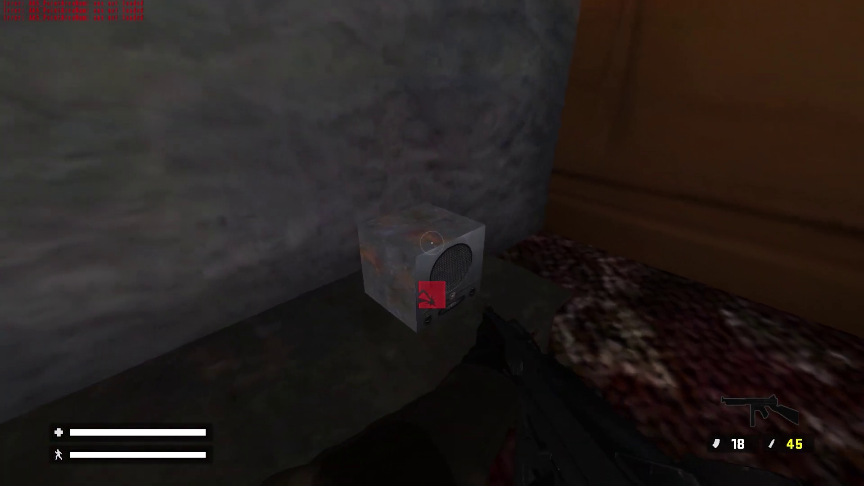
Step: Shoot the radio on the table to test its speaker sound, then shoot the flag behind the crates
left_click(433, 244)
left_click(432, 243)
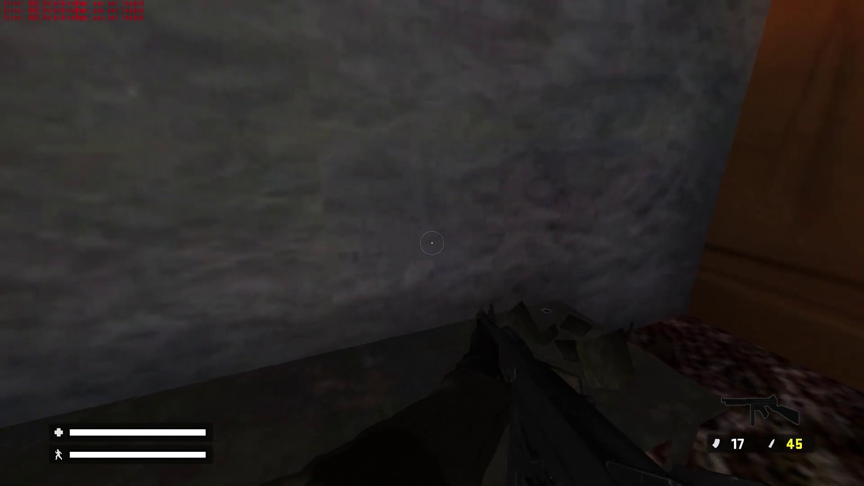
key("d")
key("s")
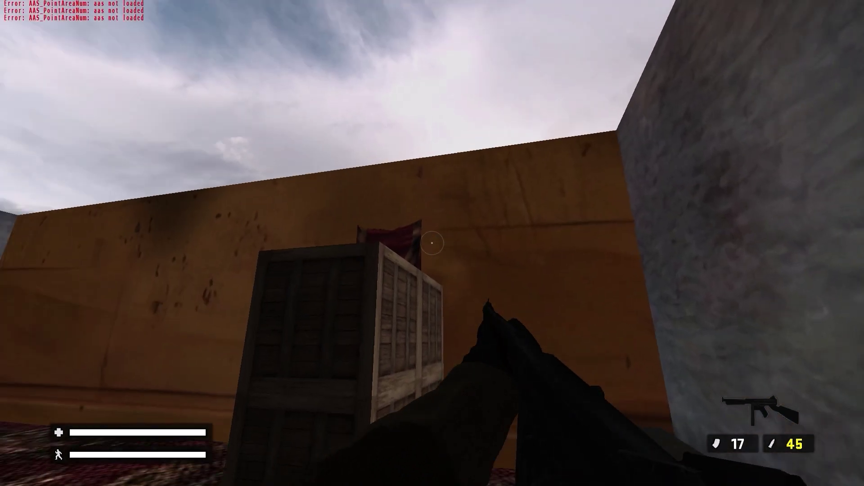
left_click(433, 243)
key("a")
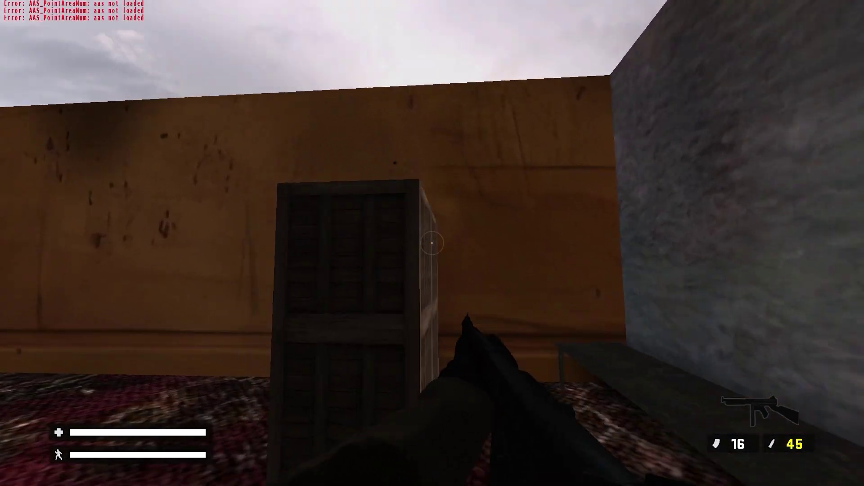
key("w")
key("s")
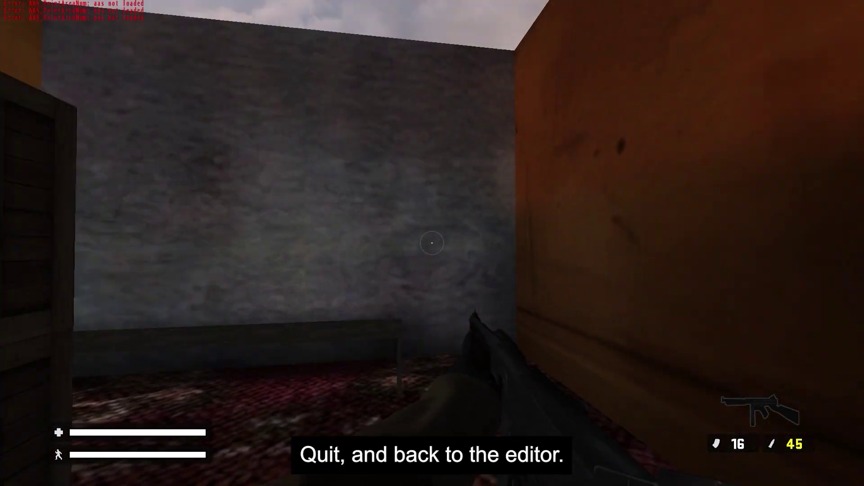
Step: Leave the test level by entering quit in the game console
key("grave")
type("q")
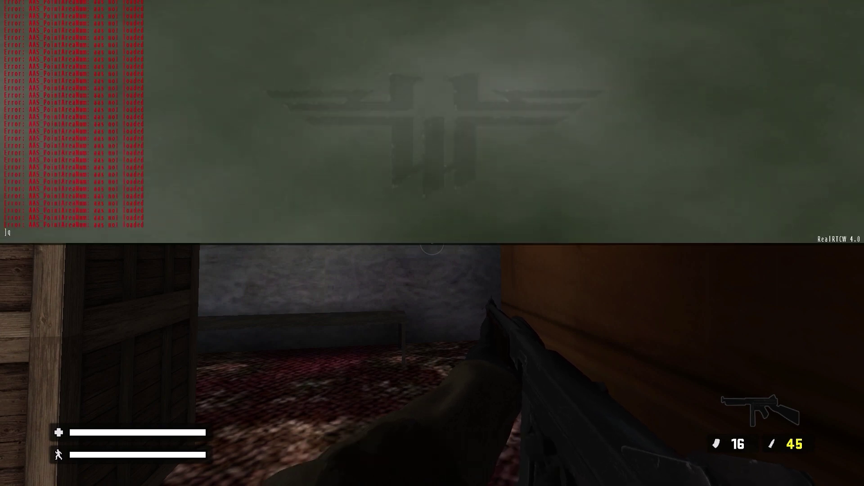
type("uit")
key("Return")
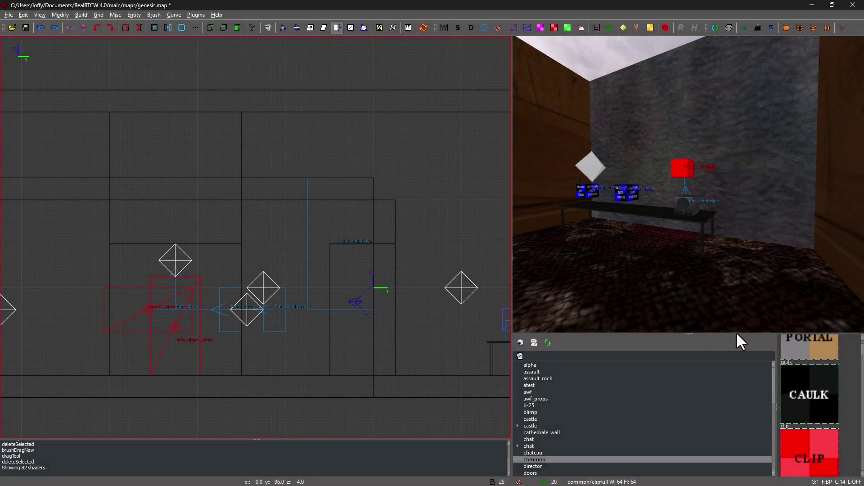
Step: Draw a caulk brush the same size as the wall flag and move it directly beside the flag
left_click(802, 389)
right_click(765, 280)
key("s")
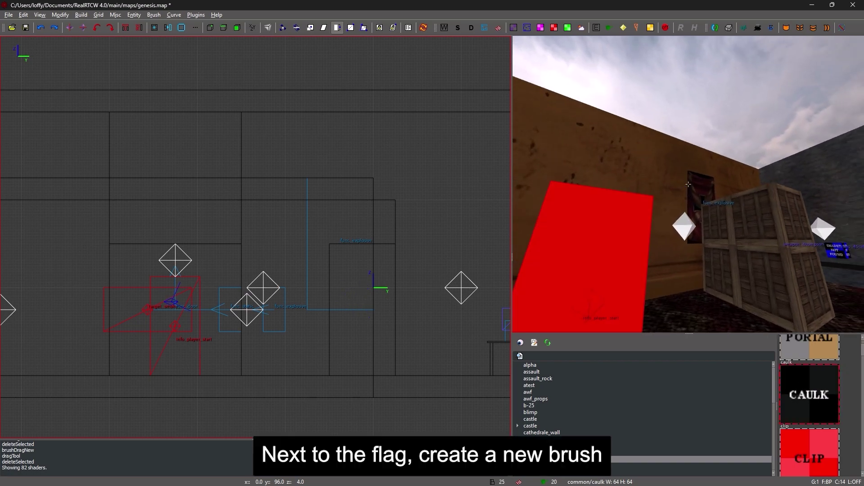
key("w")
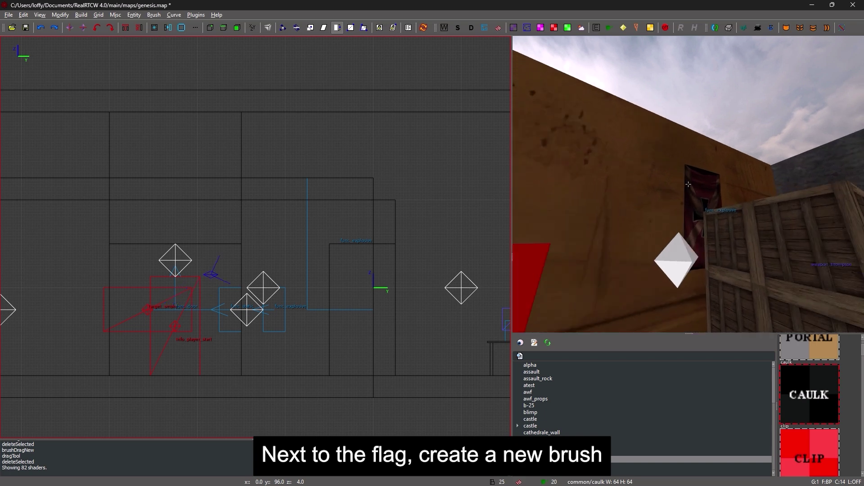
right_click(689, 185)
left_click_drag(306, 178, 376, 318)
left_click_drag(353, 274, 286, 267)
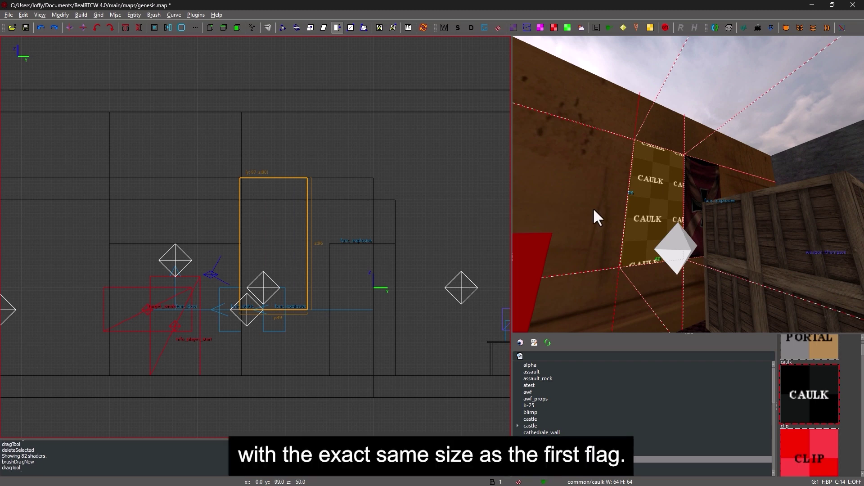
key("Escape")
Step: Apply the props/flag_m02b texture to the front face of the caulk brush beside the flag and fit it to the face
right_click(649, 209)
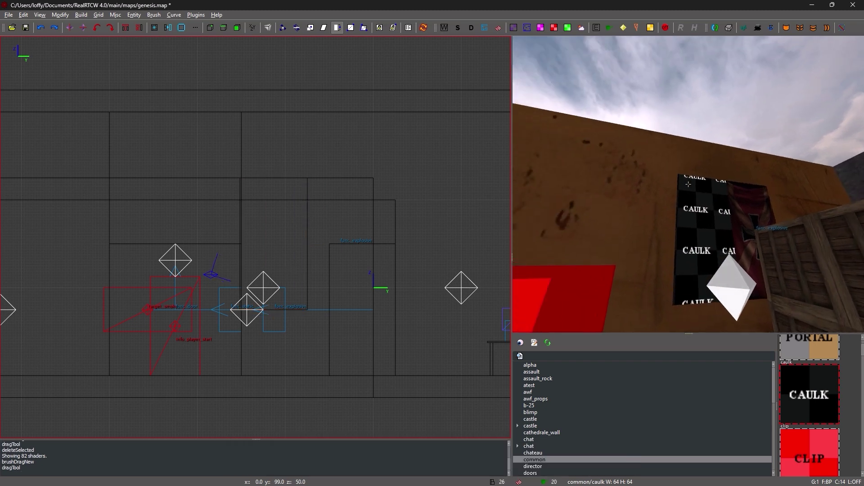
key("w")
right_click(687, 182)
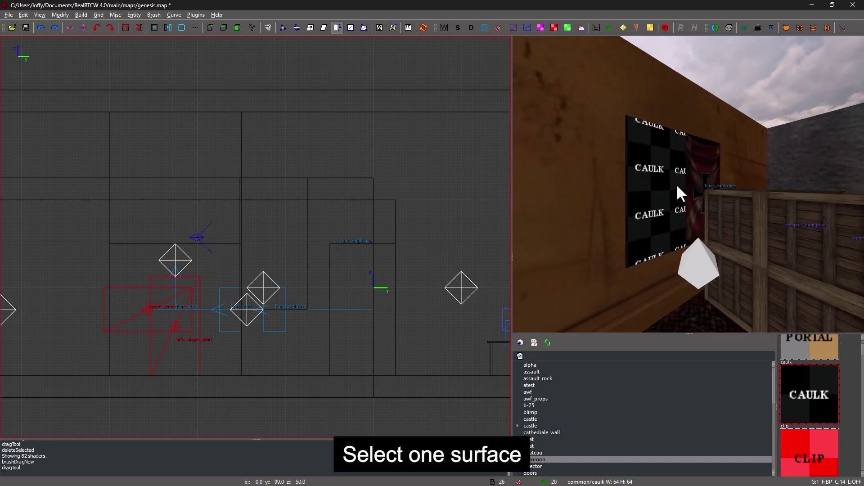
left_click(653, 182, "ctrl+shift")
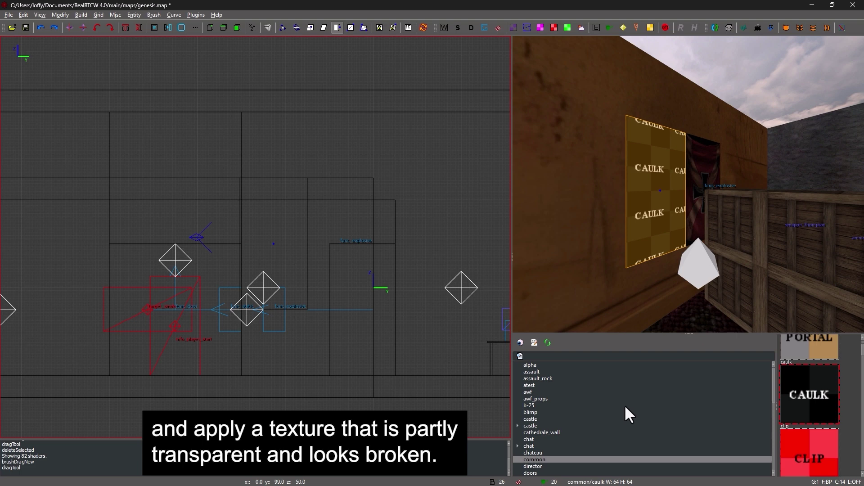
scroll(624, 404, "down", 6)
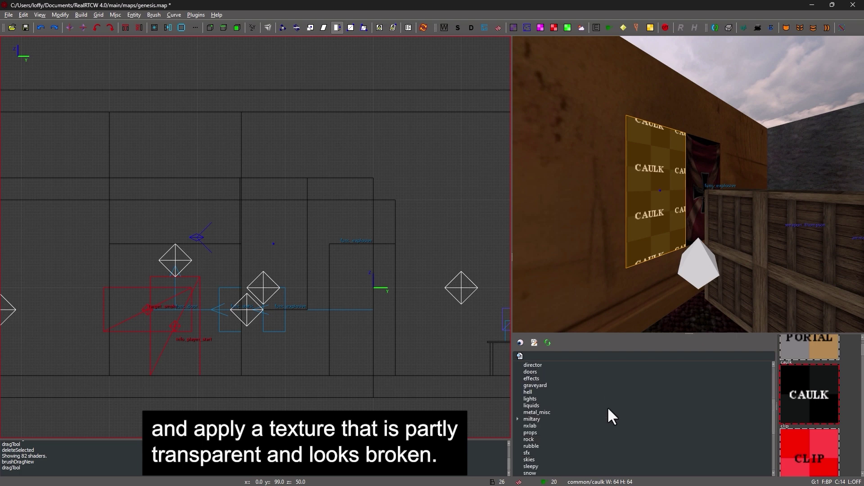
left_click(558, 412)
scroll(840, 384, "down", 3)
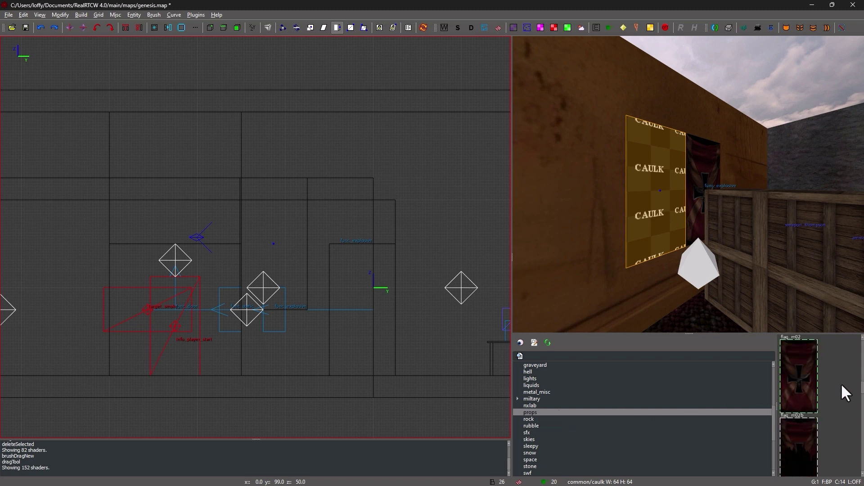
left_click(803, 394)
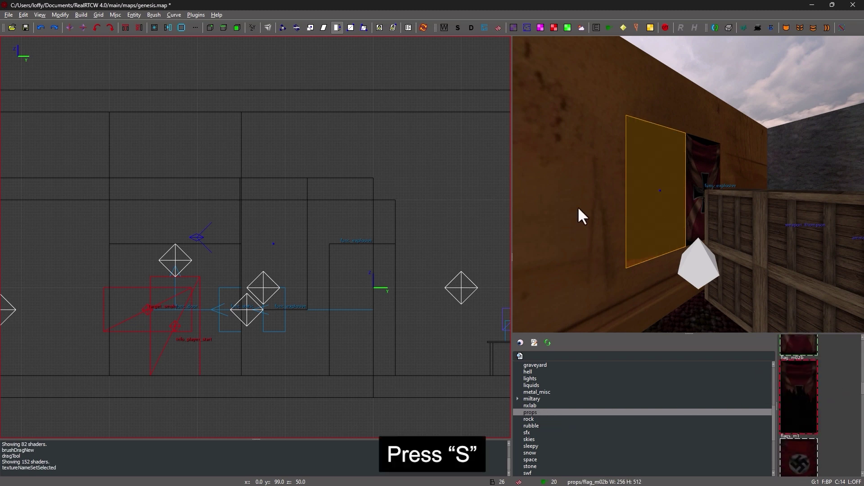
key("s")
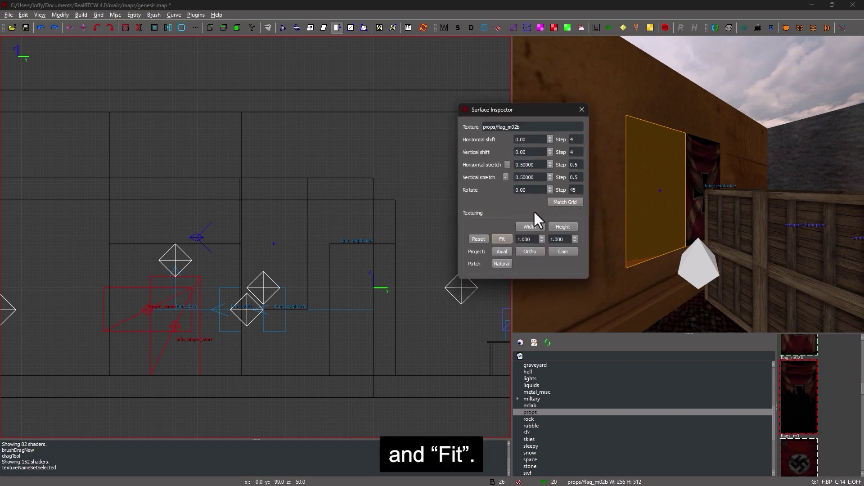
left_click(498, 239)
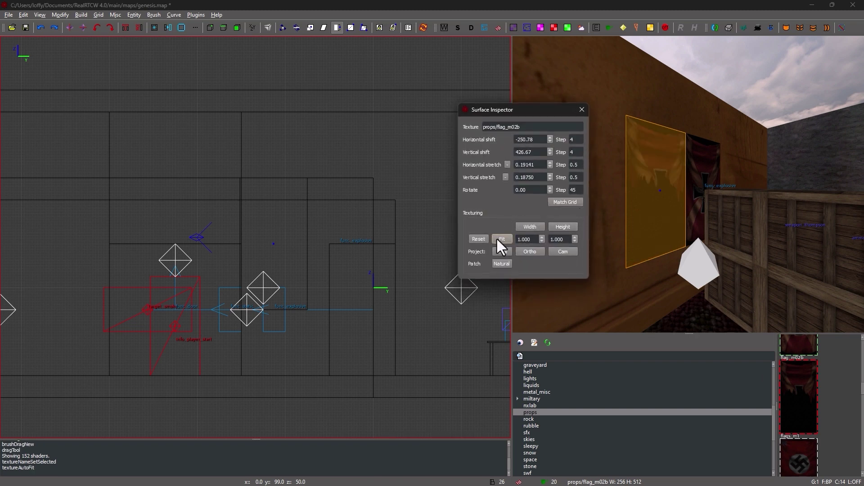
Step: Shorten the torn flag brush from below to about 58 units tall, keeping only the part with the flag fragments
right_click_drag(540, 185, 541, 185)
key("w")
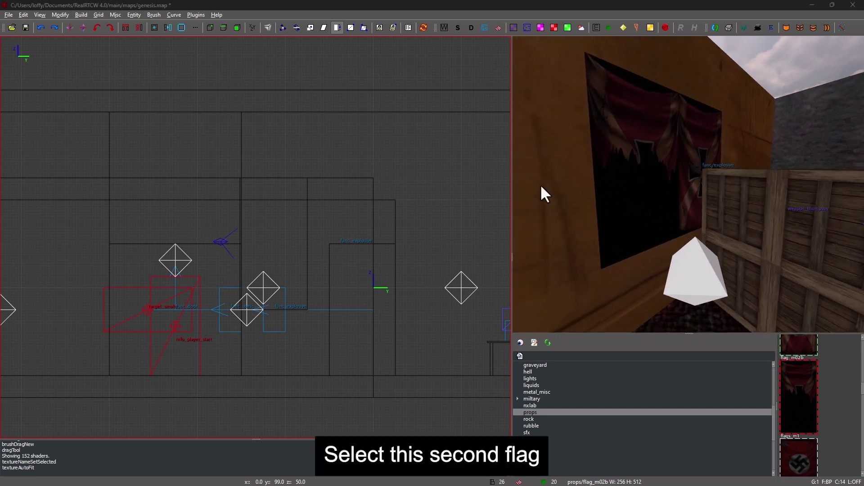
left_click(622, 178, "shift")
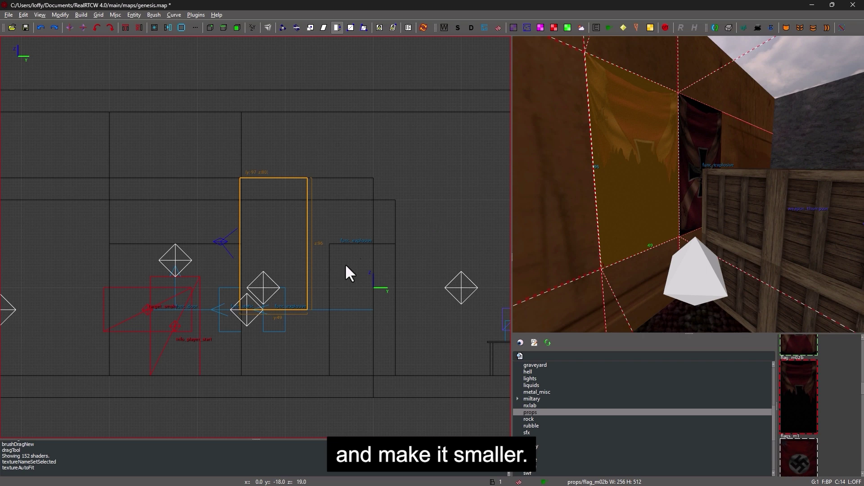
left_click_drag(282, 335, 282, 285)
key("Escape")
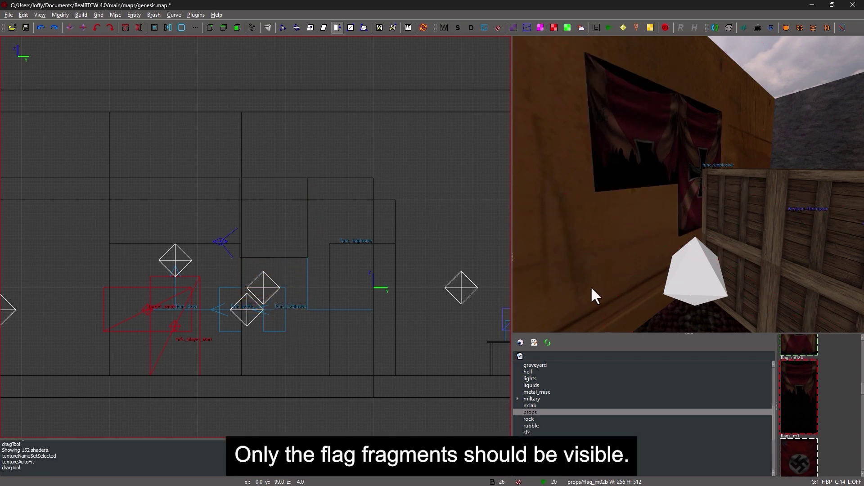
Step: Turn the shortened torn flag brush into a func_explosive entity
right_click(595, 295)
right_click(687, 196)
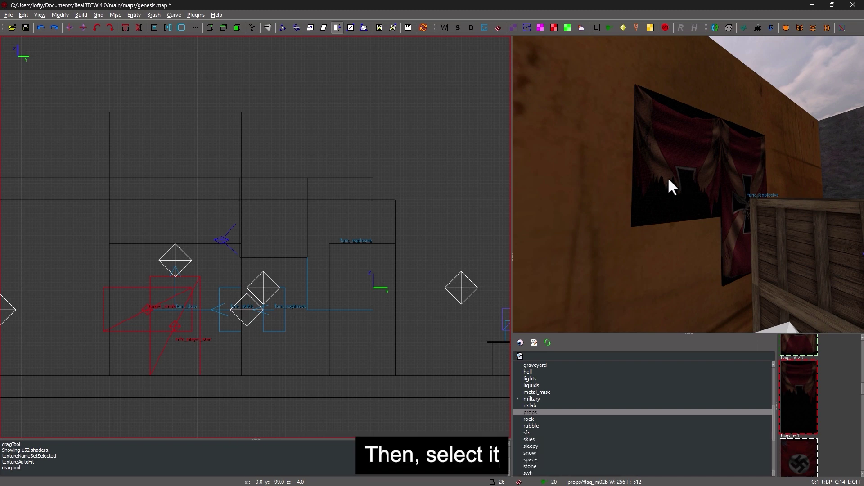
left_click(668, 177, "shift")
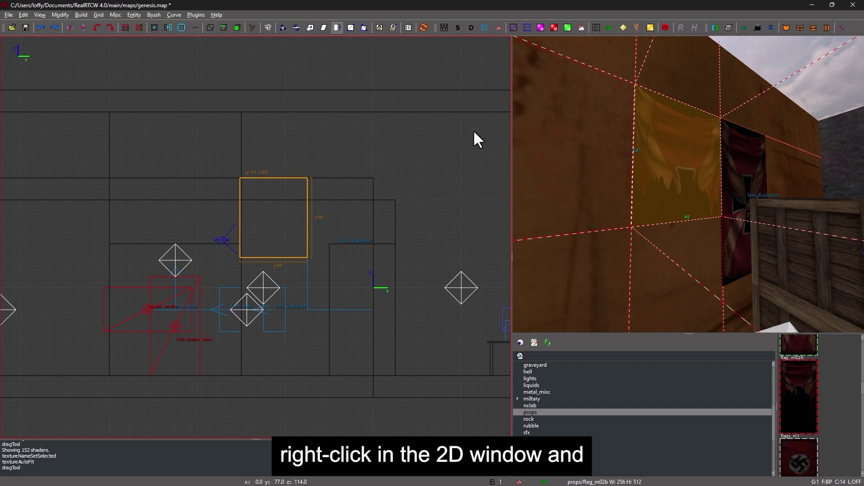
right_click(405, 98)
mouse_move(432, 166)
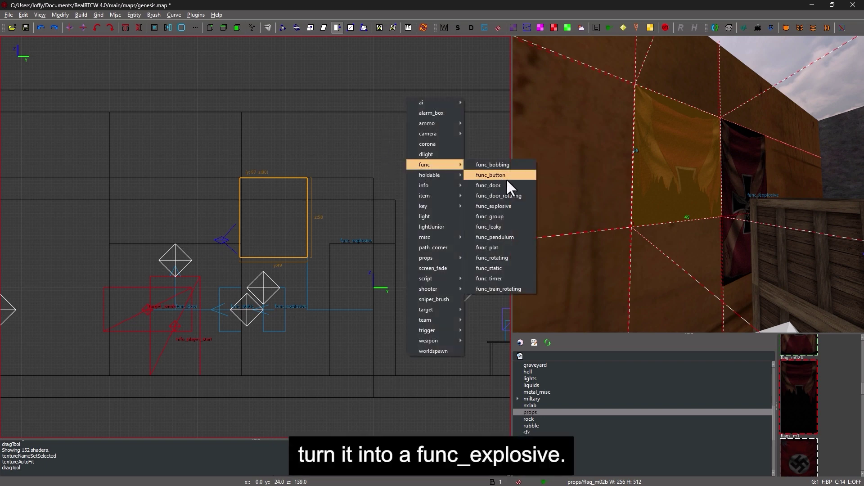
left_click(522, 207)
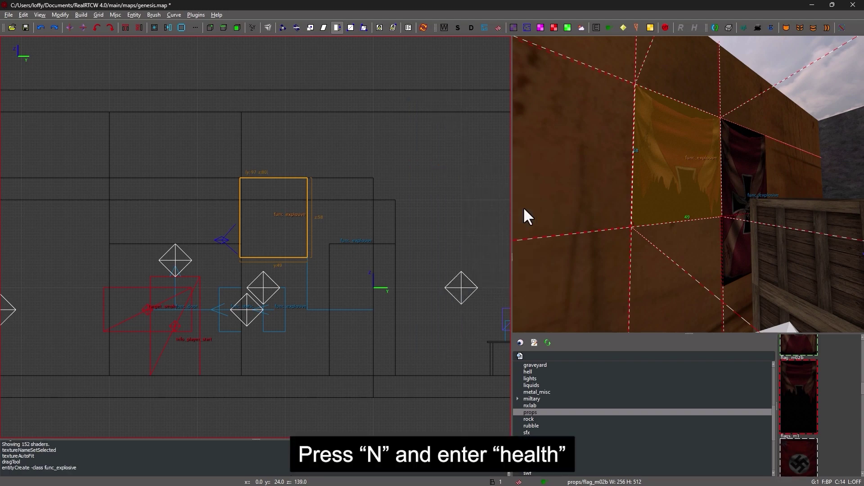
Step: Give the torn flag entity the key health with value 1 and the key type with value fabric
key("n")
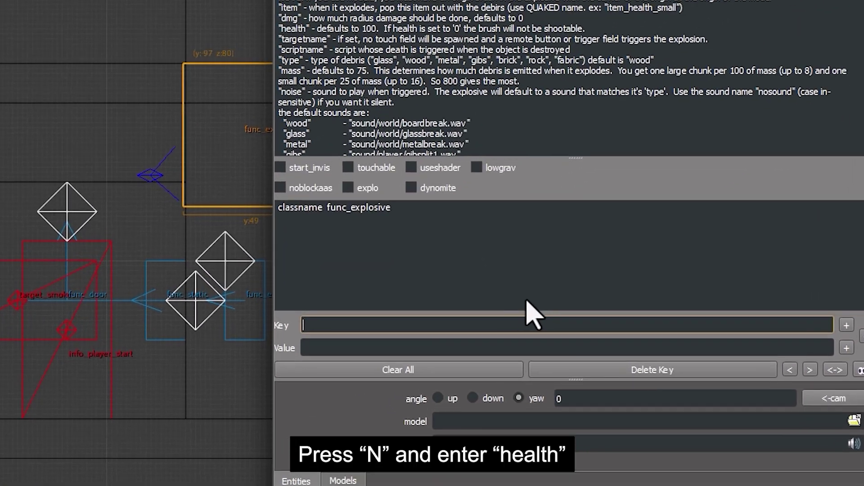
type("health")
key("Return")
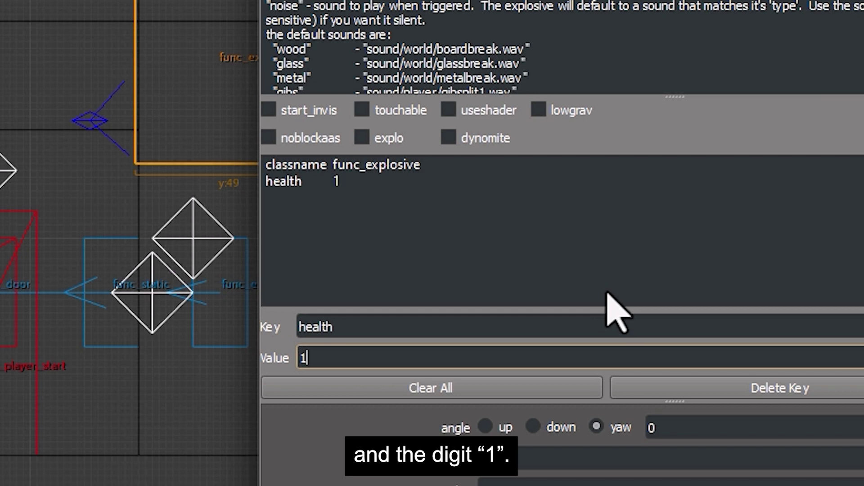
key("Return")
type("type")
key("Return")
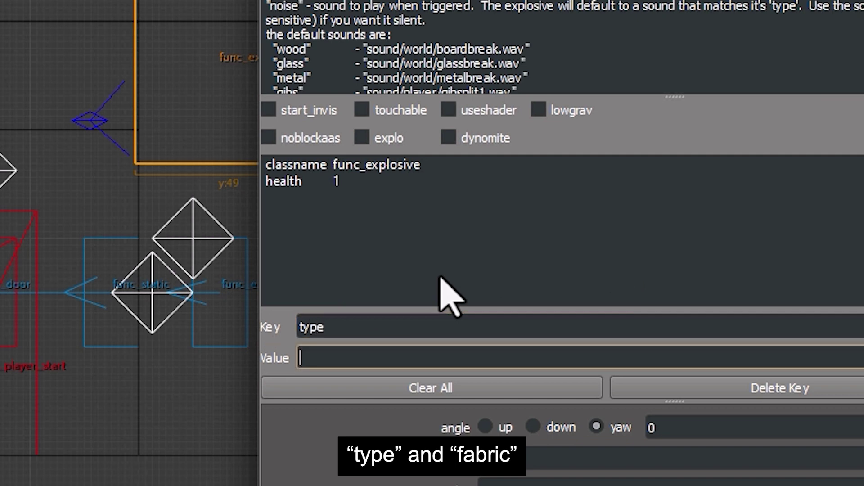
type("fabric")
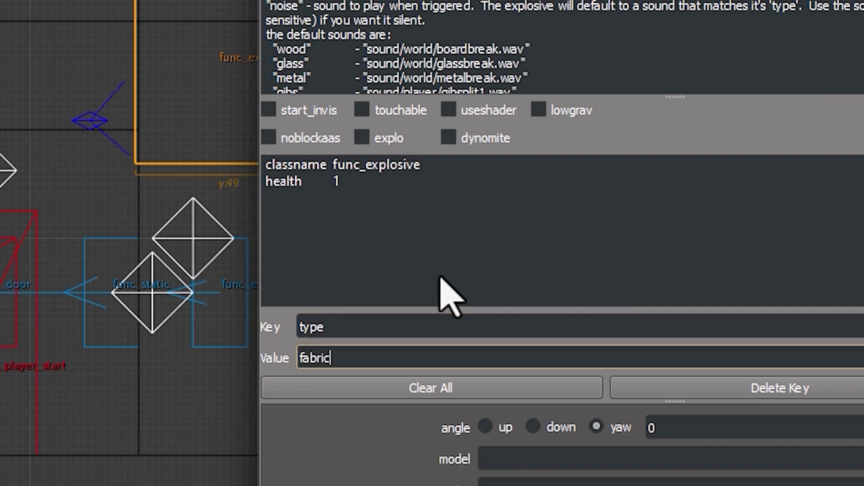
key("Return")
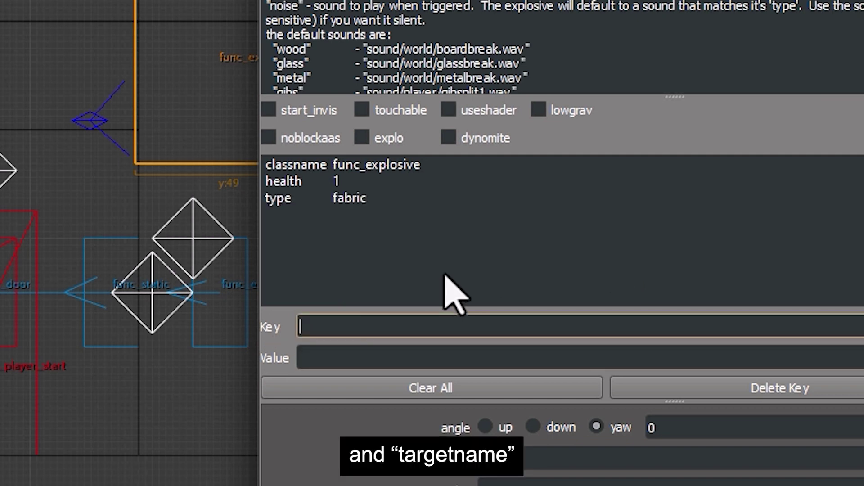
Step: Set the torn flag's targetname to myfirstflagbroken, enable its start_invis flag and deselect it
type("targetname")
key("Return")
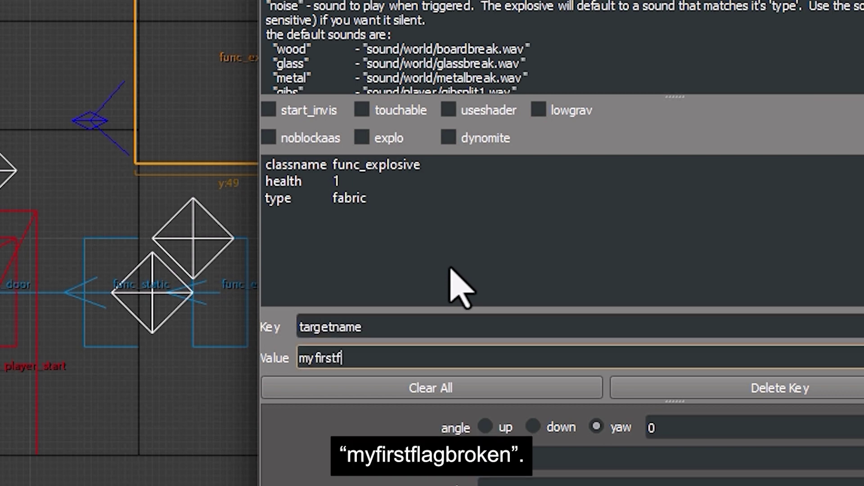
type("myfirstflagbroken")
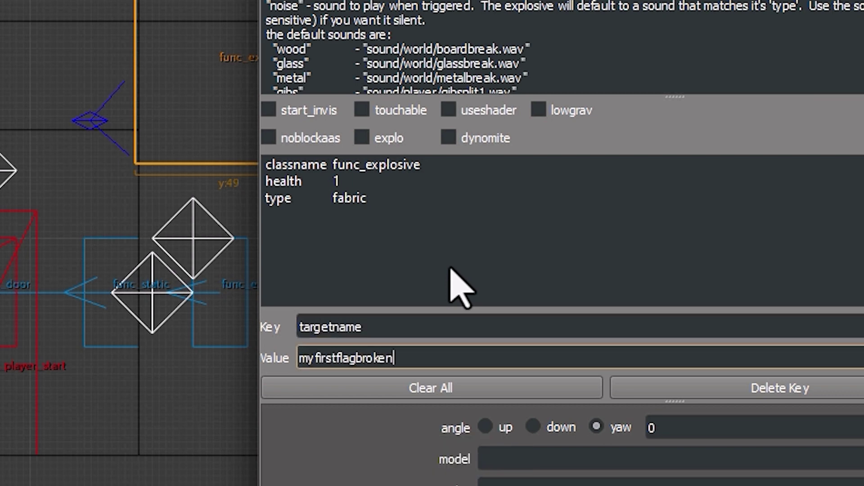
key("Return")
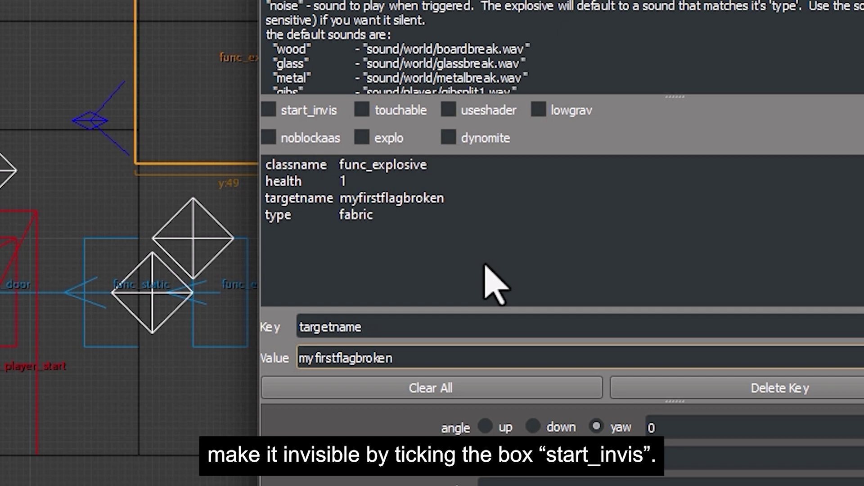
left_click(269, 110)
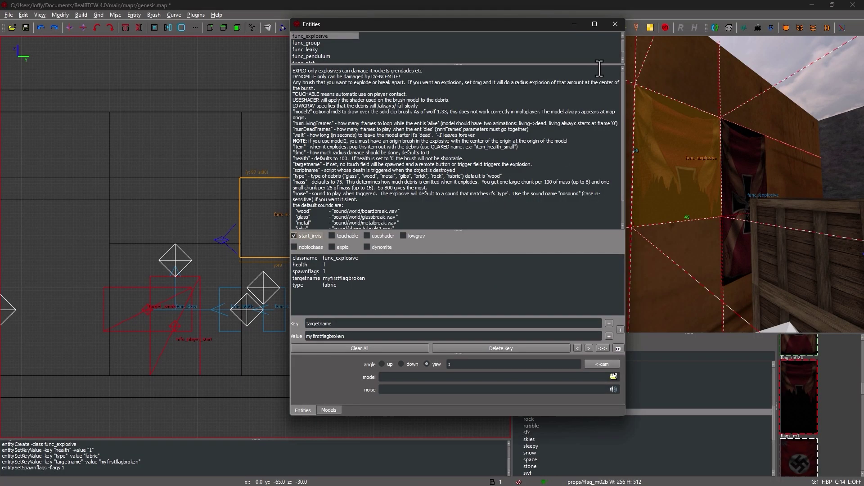
left_click(615, 23)
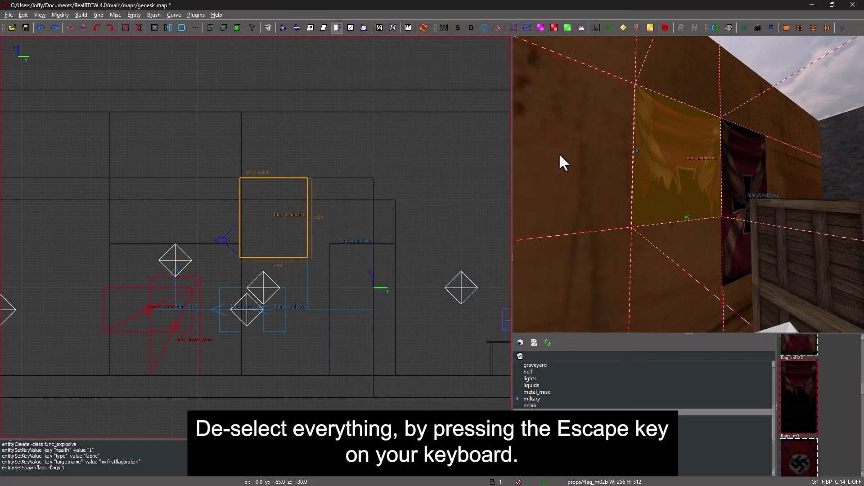
key("Escape")
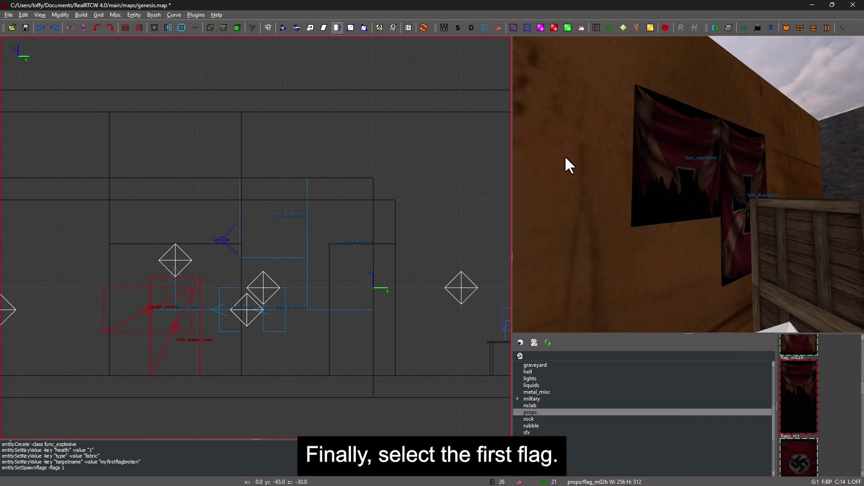
Step: Link the intact flag to the torn one by giving it the key target with value myfirstflagbroken
left_click(747, 163, "shift")
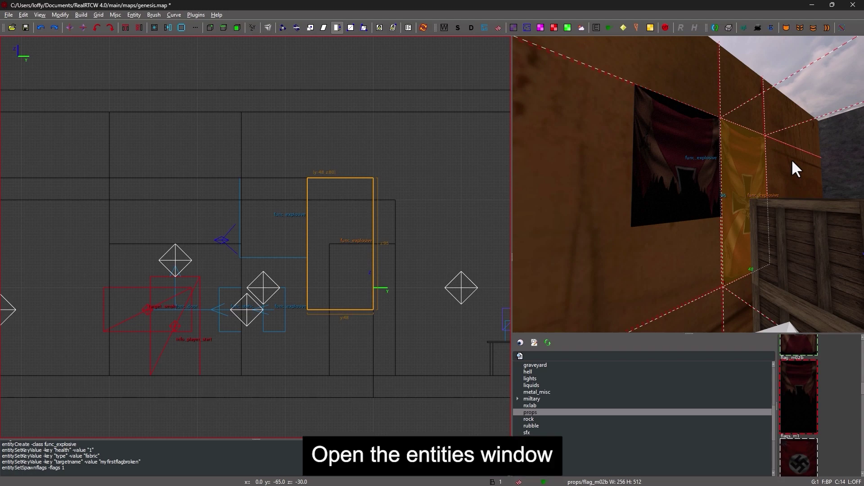
key("n")
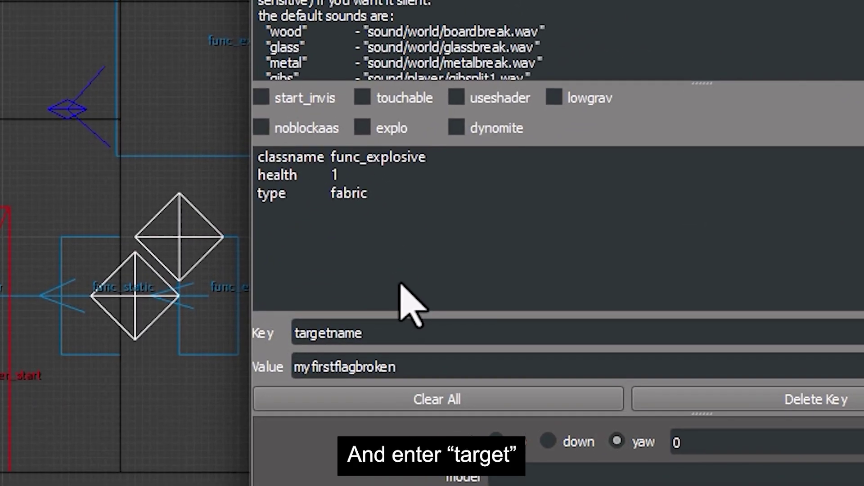
left_click(407, 332)
key("BackSpace")
key("BackSpace")
key("BackSpace")
key("BackSpace")
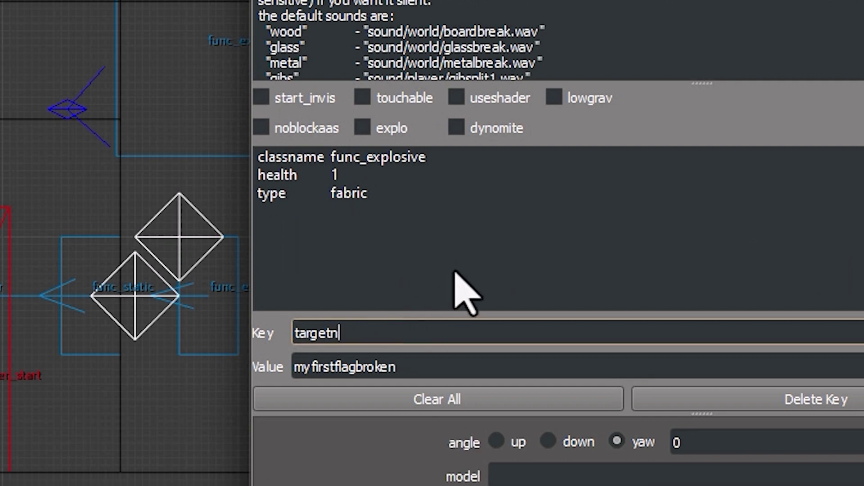
left_click(447, 364)
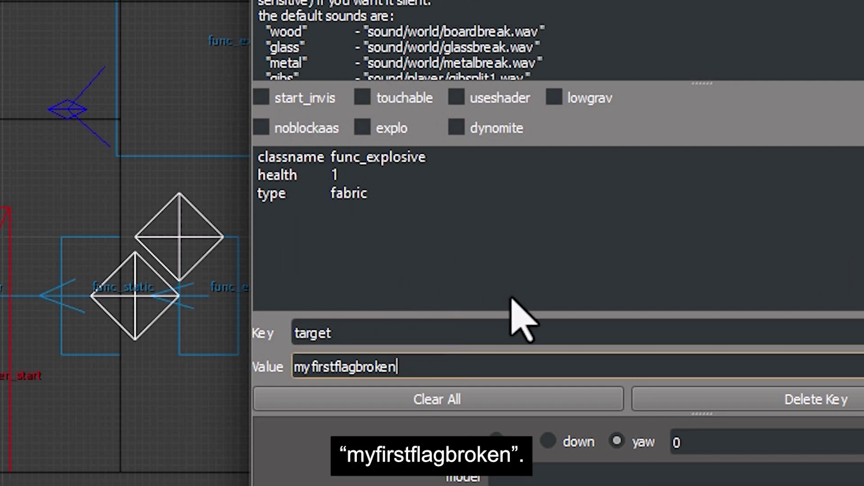
key("Return")
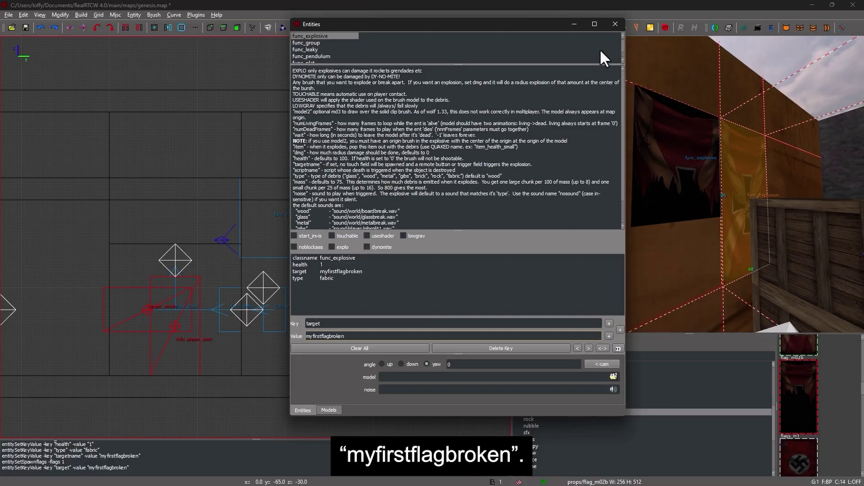
left_click(613, 23)
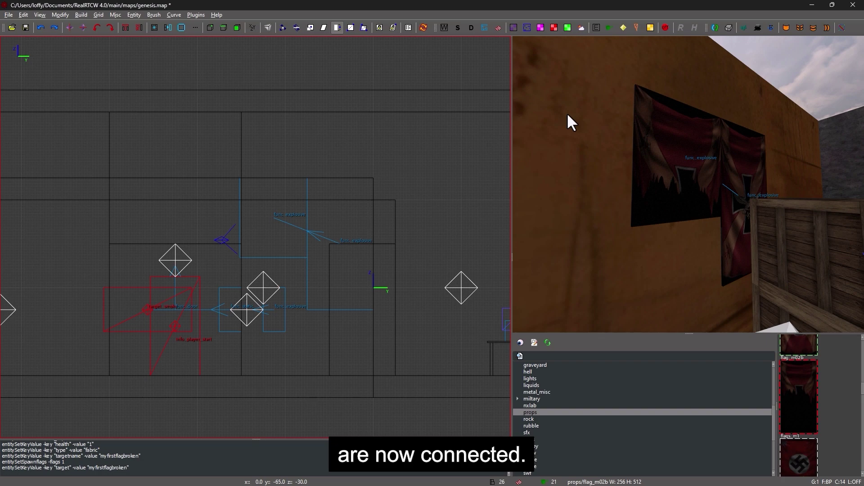
Step: Compile the genesis map with the final BSP -meta, -vis, -light -fast -filter -super 2 build and start it in the game
right_click(566, 112)
key("w")
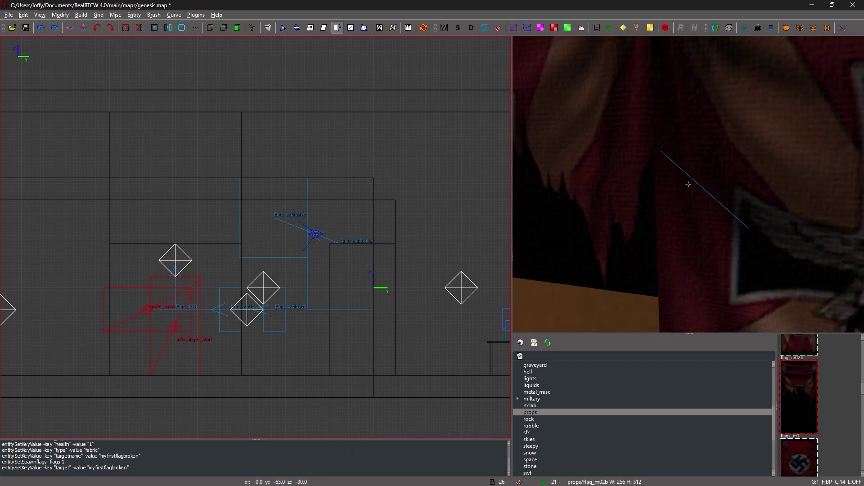
key("s")
right_click(689, 185)
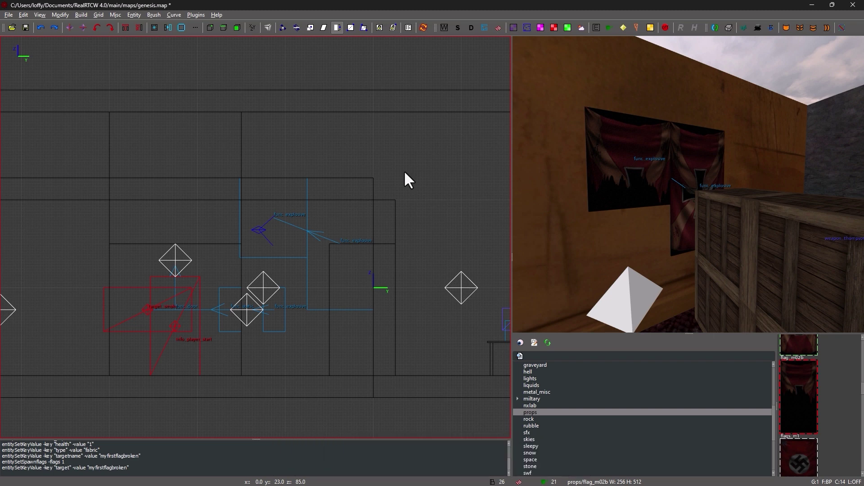
left_click(82, 15)
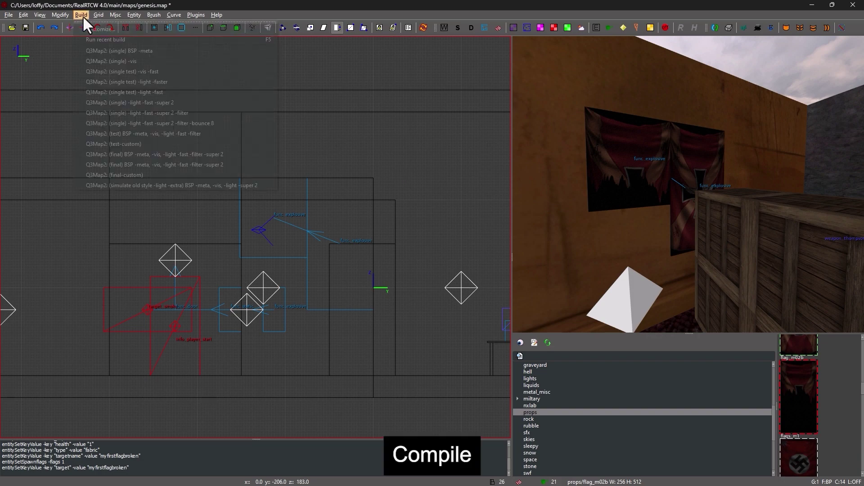
left_click(150, 165)
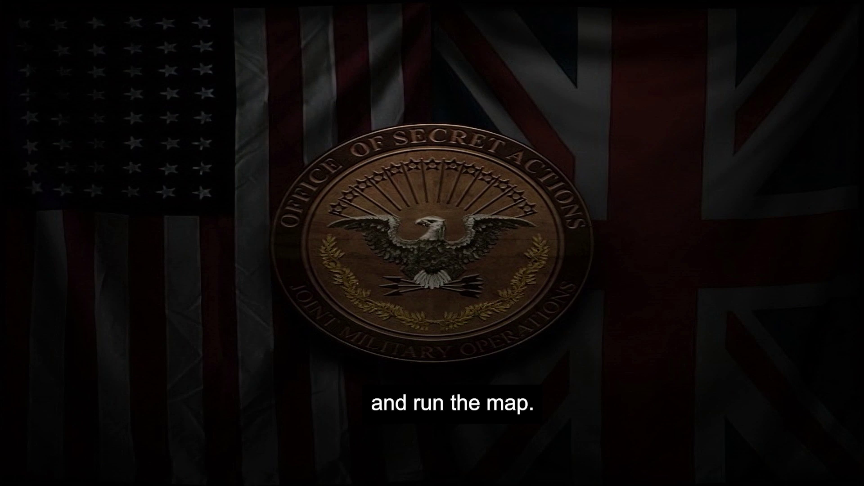
left_click(457, 436)
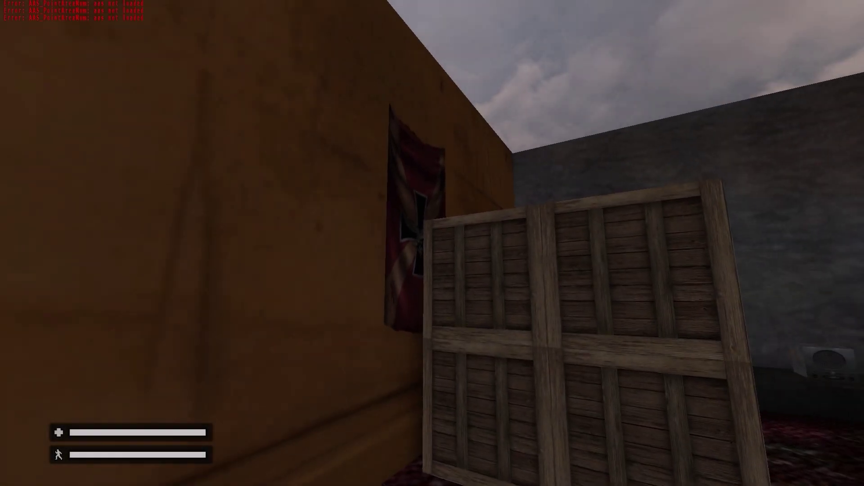
Step: Walk to the table in the game, pick up the Thompson and its .45 ammunition, and reload
key("d")
key("w")
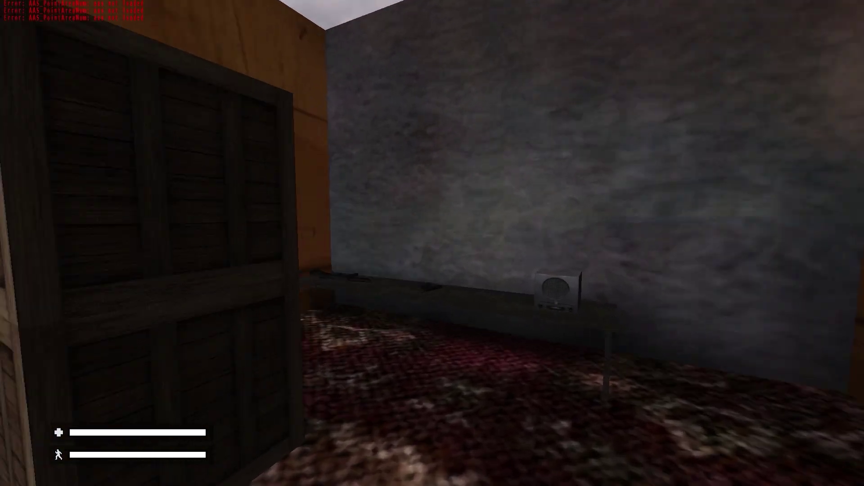
key("e")
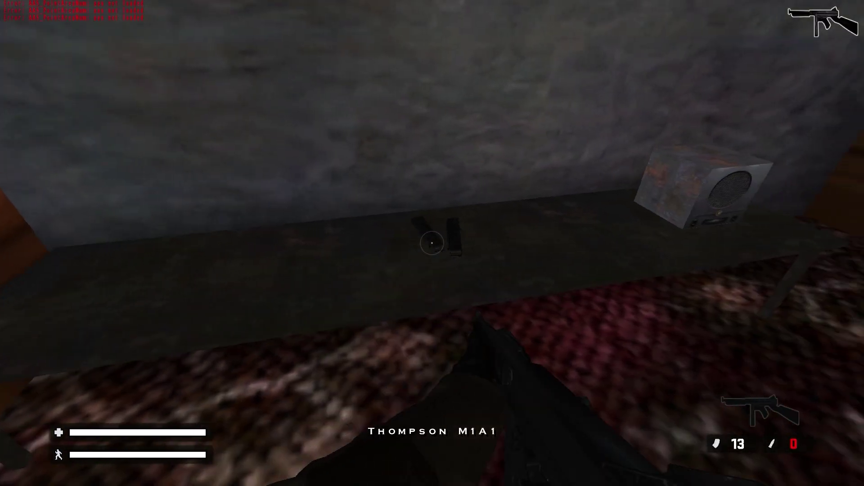
key("e")
key("r")
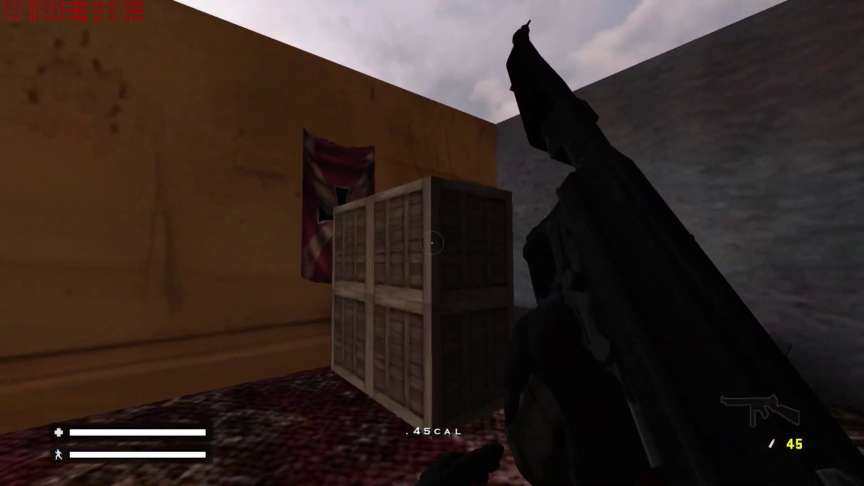
Step: Test the breakable props by shooting the intact flag beside the crate and the radio on the table
key("w")
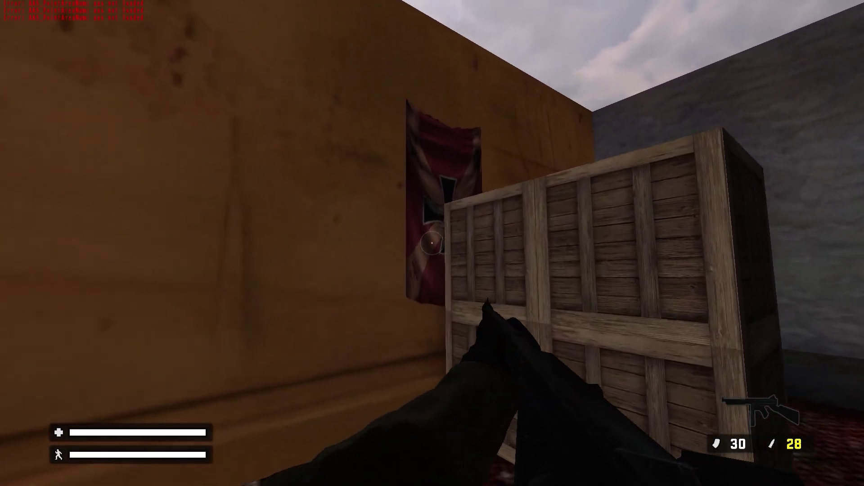
left_click(432, 243)
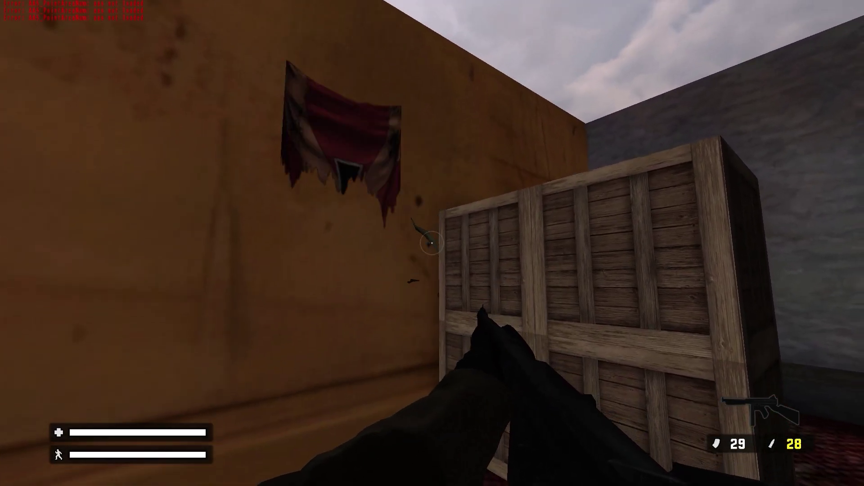
key("s")
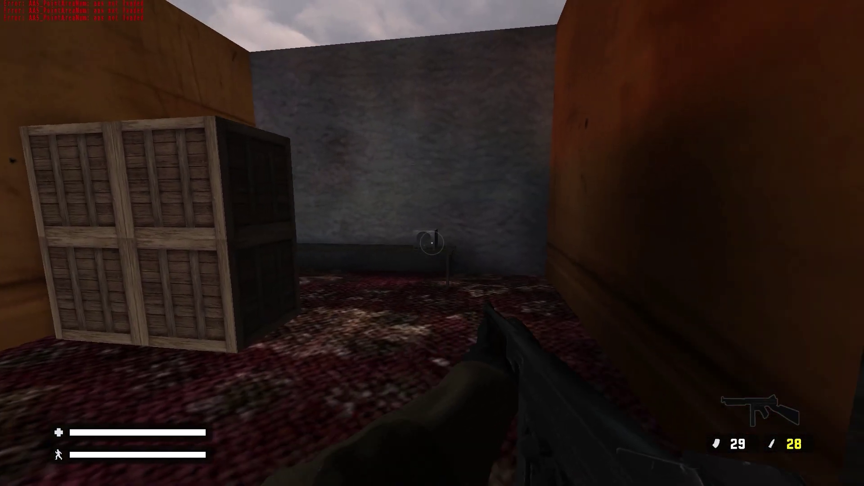
left_click(432, 244)
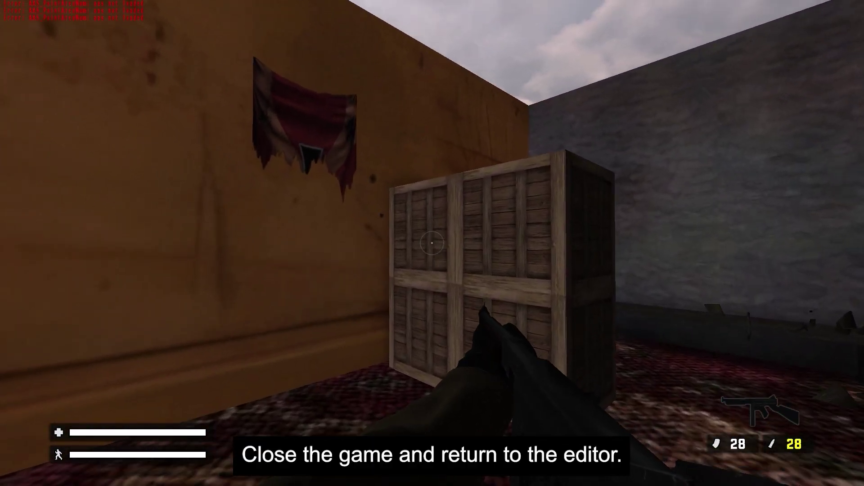
Step: Quit the game with the console command quit and return to the map editor
key("grave")
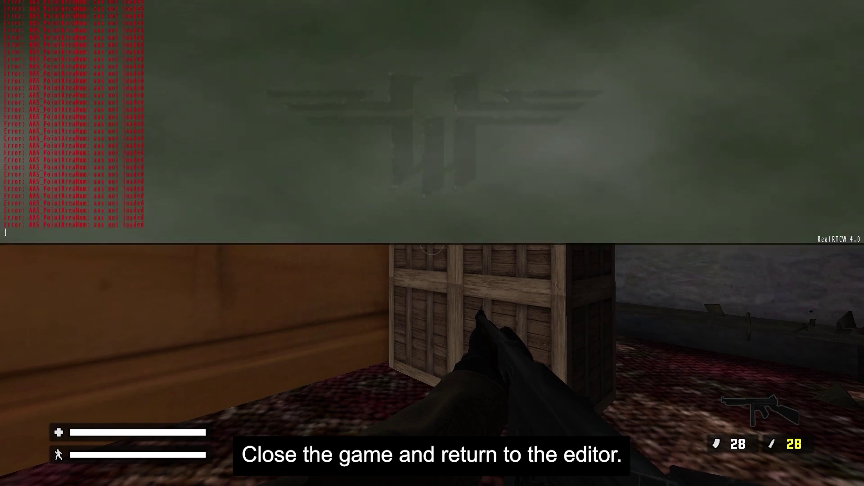
type("quit")
key("Return")
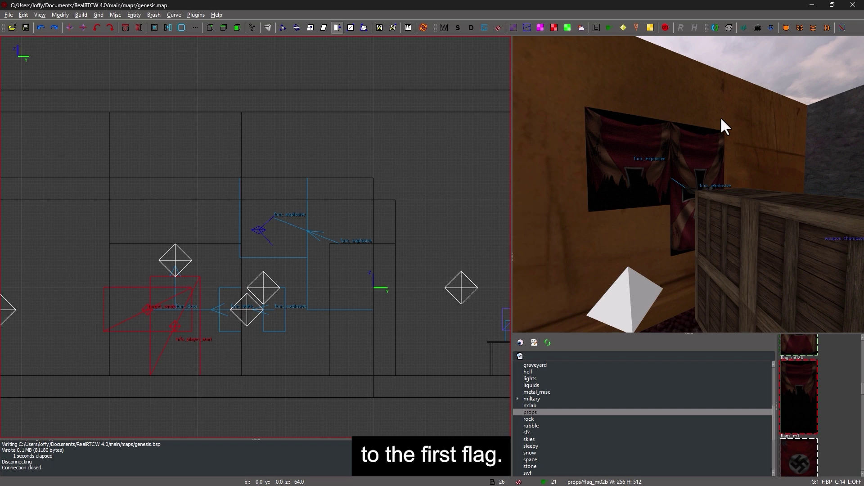
Step: Move the torn flag onto the upper part of the intact flag, deselect it and compile the map with the final build
left_click(626, 134, "shift")
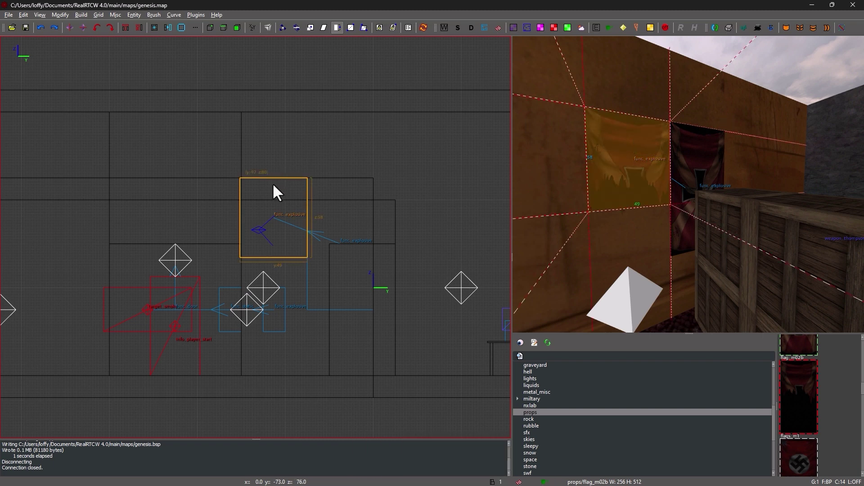
left_click_drag(273, 185, 340, 183)
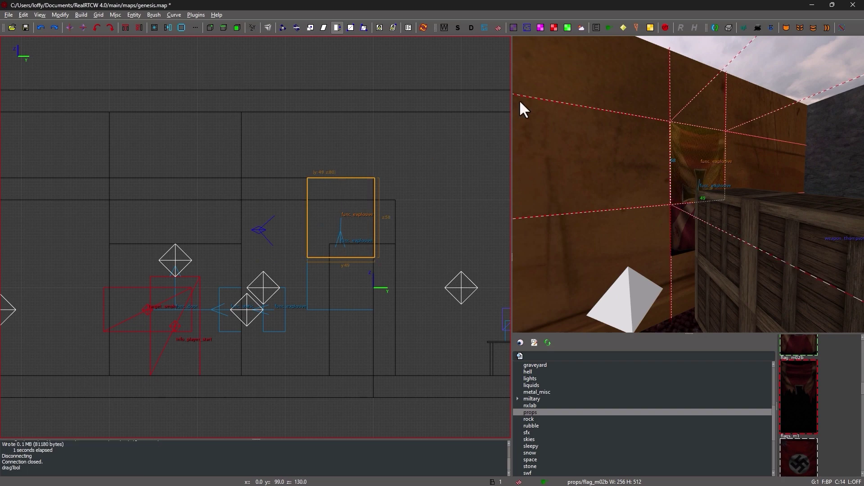
key("Escape")
left_click(81, 15)
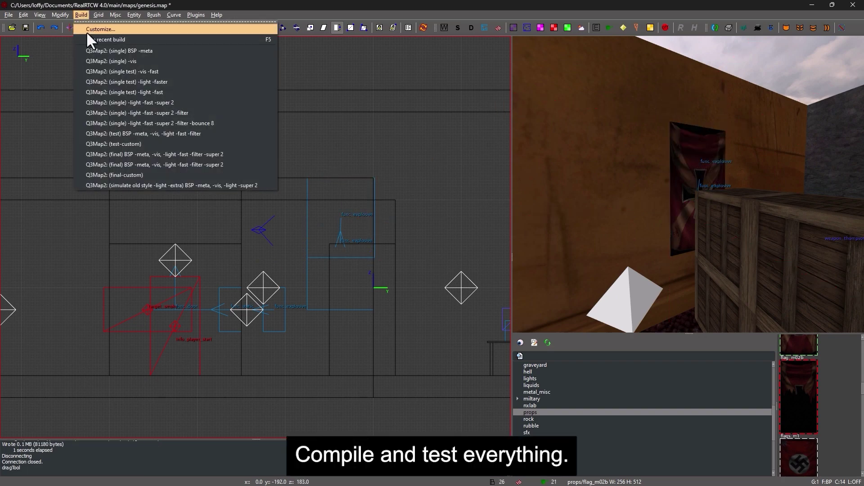
left_click(154, 166)
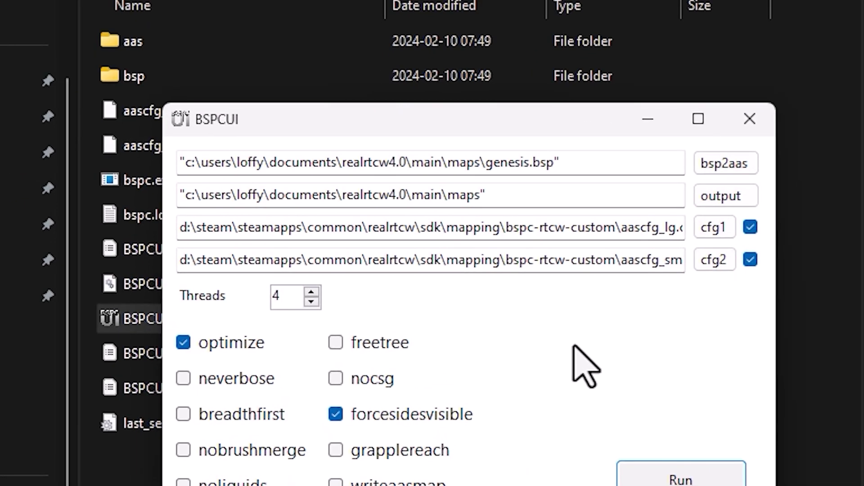
Step: In BSPCUI, correct the folder name to realrtcw 4.0 in the genesis.bsp and output paths, then run the AAS conversion
left_click(378, 163)
left_click(388, 195)
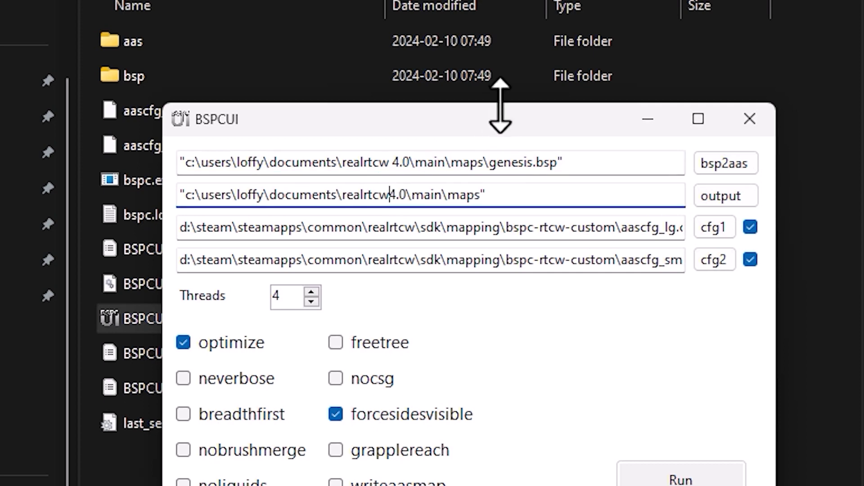
left_click(682, 435)
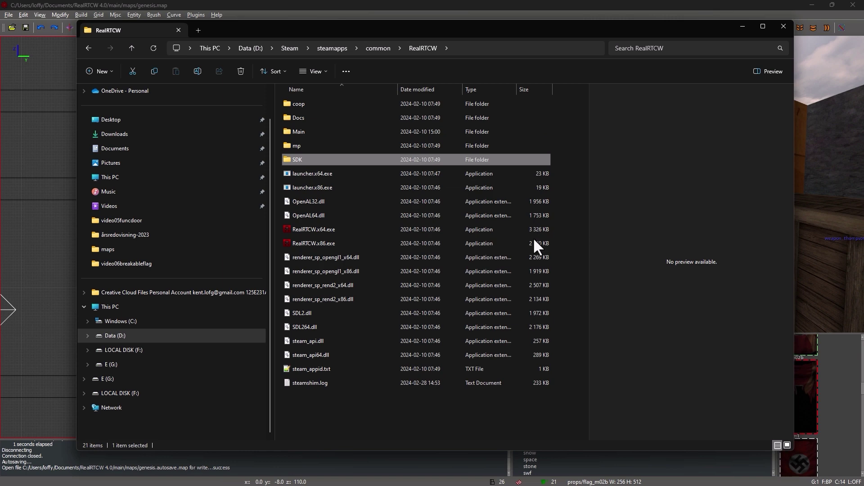
Step: Launch RealRTCW.x64.exe, load the map with the console command \spdevmap genesis and start the level
double_click(394, 229)
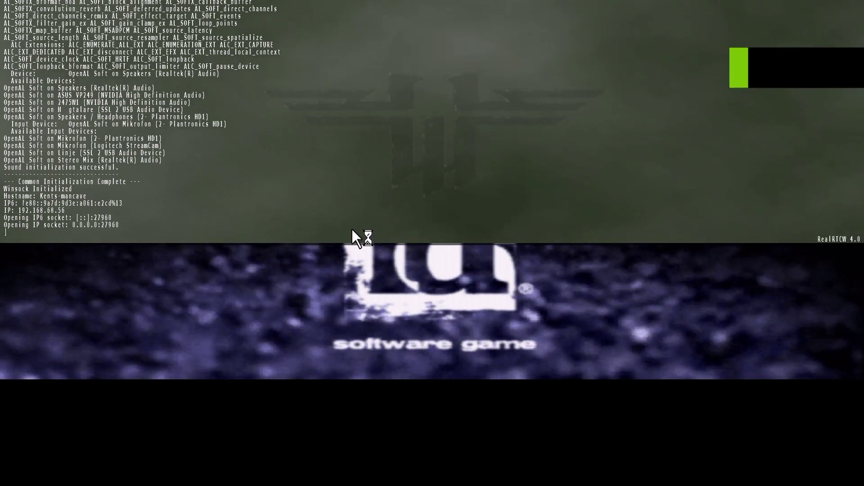
type("\\spdevmap genesis")
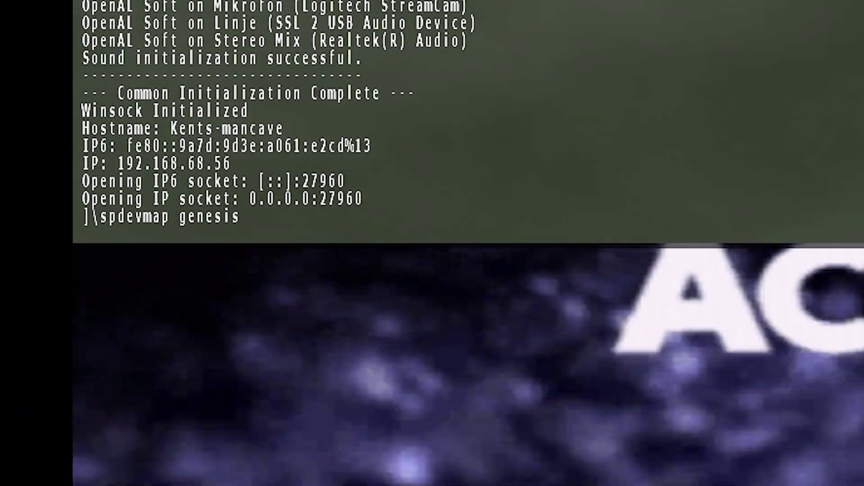
key("Return")
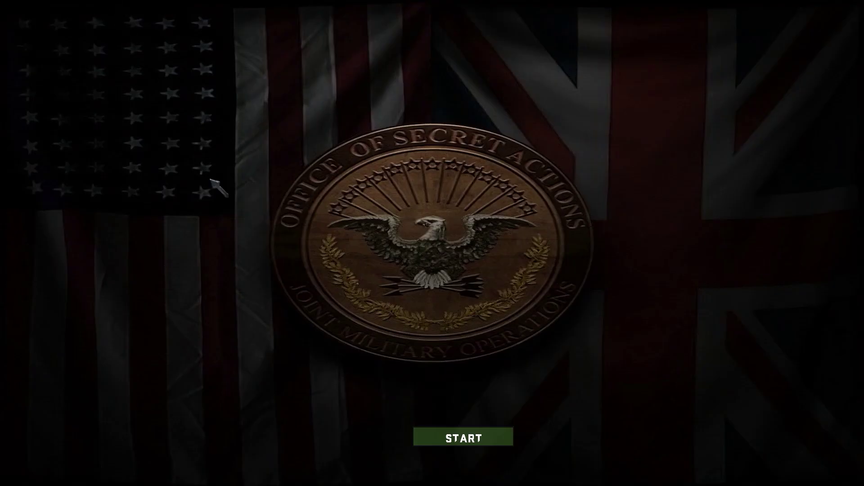
left_click(460, 443)
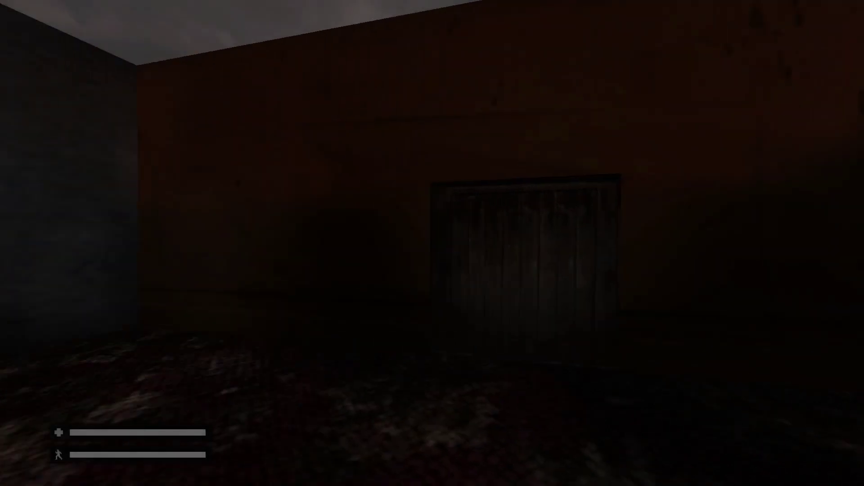
Step: Take cover behind the crate, collect the Thompson and .45 ammunition from the table, and reload
key("w")
key("s")
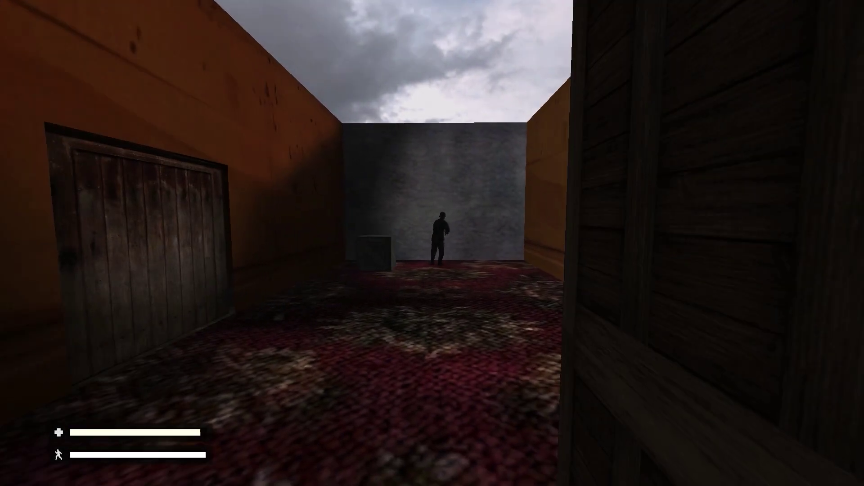
key("w")
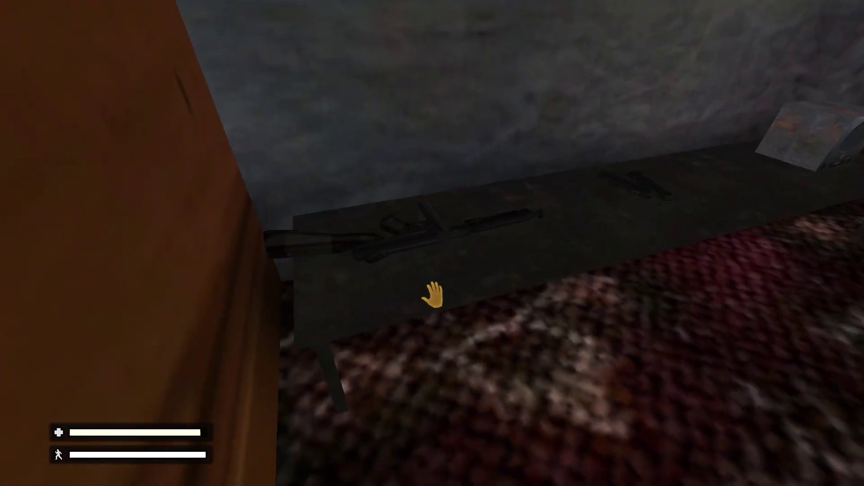
key("e")
key("e")
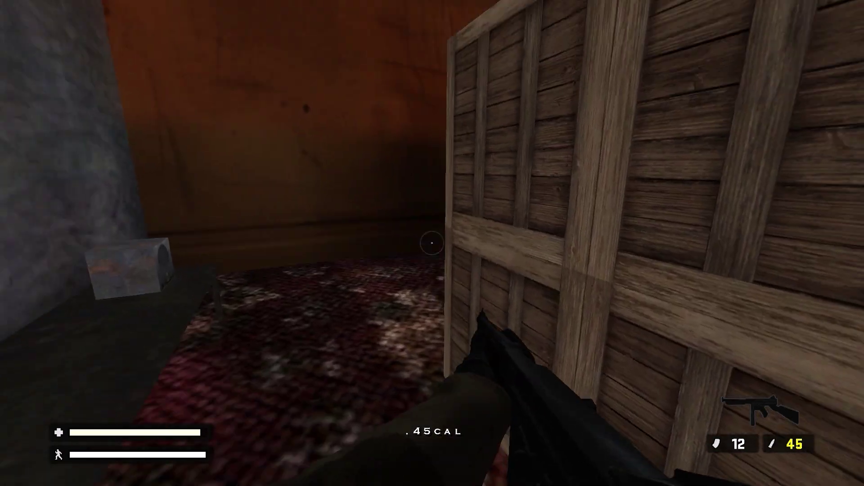
key("r")
Step: Shoot the enemy soldier at the far end of the courtyard, reload, and collect the dropped MP40
key("a")
key("q")
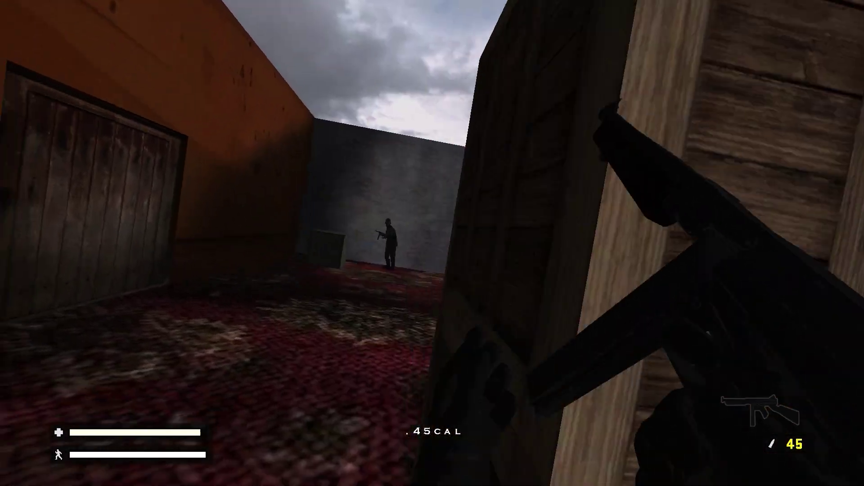
key("w")
left_click(432, 243)
left_click(433, 243)
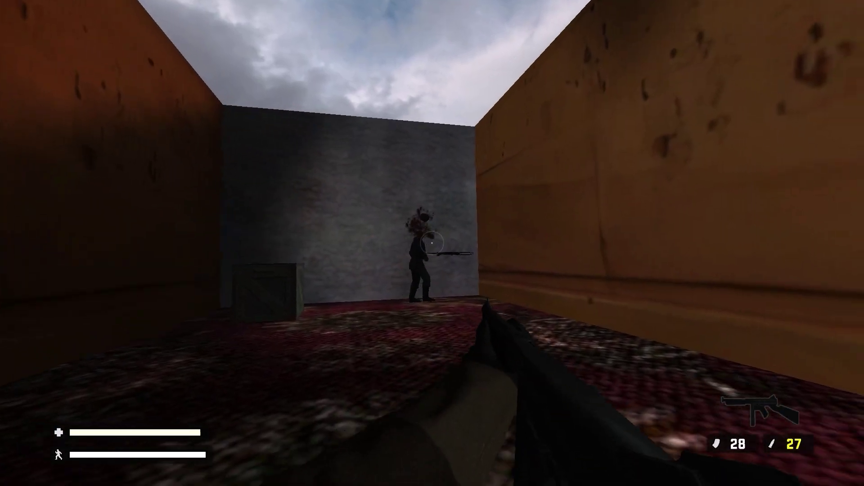
key("r")
key("w")
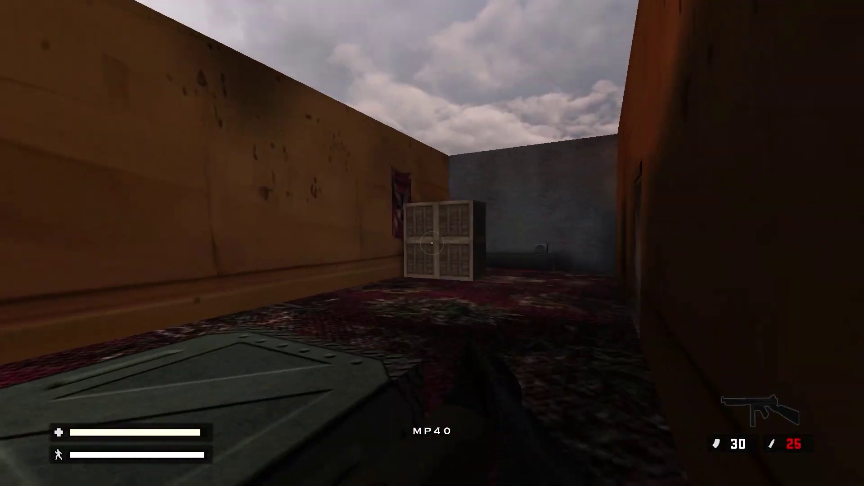
Step: Test the flag replacement by shooting the intact flag on the wall and then its torn version
key("w")
key("w")
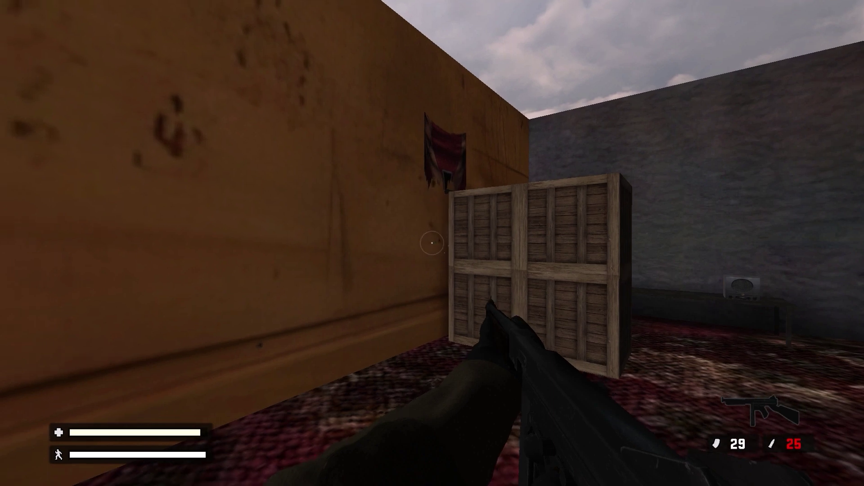
key("s")
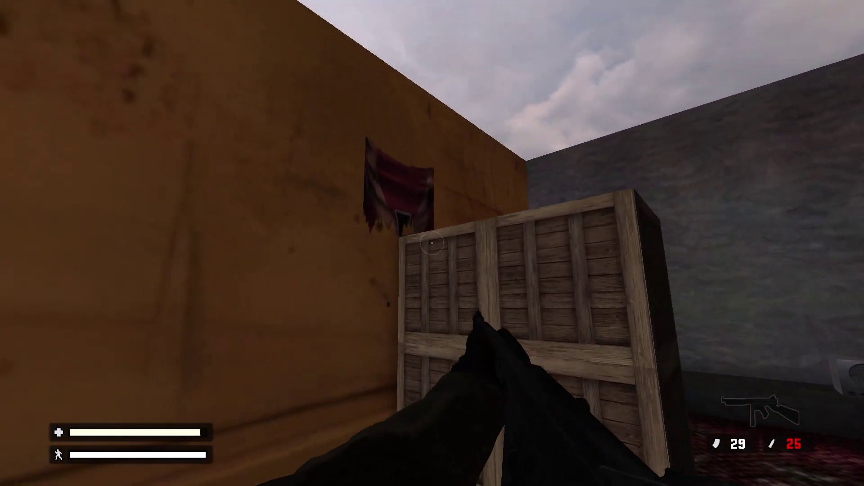
left_click(431, 243)
key("w")
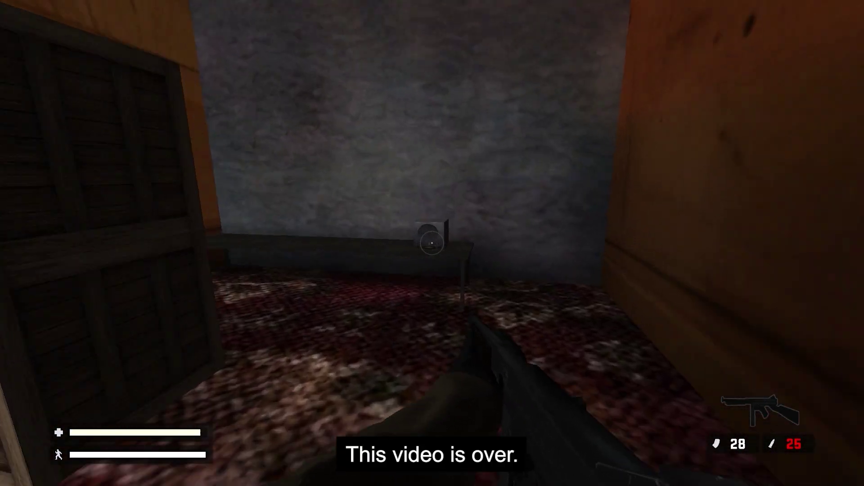
Step: Reload the Thompson and test the destructible radio by shooting it on the table
key("r")
key("s")
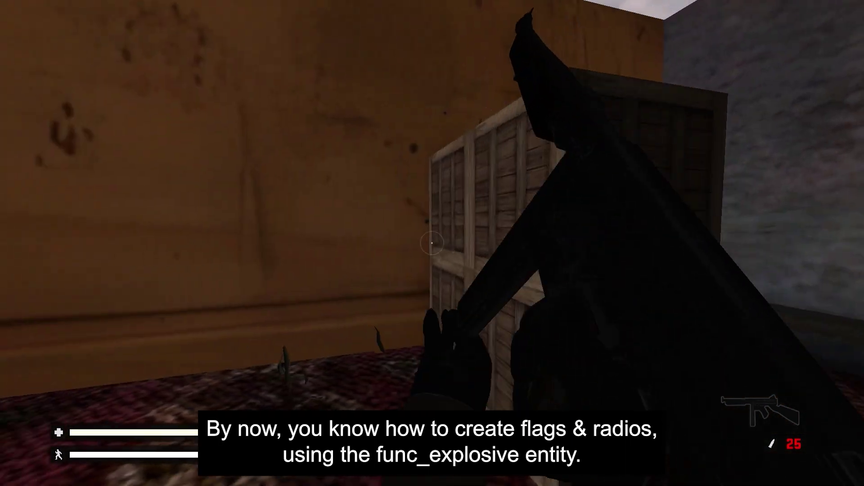
key("w")
key("s")
left_click(432, 243)
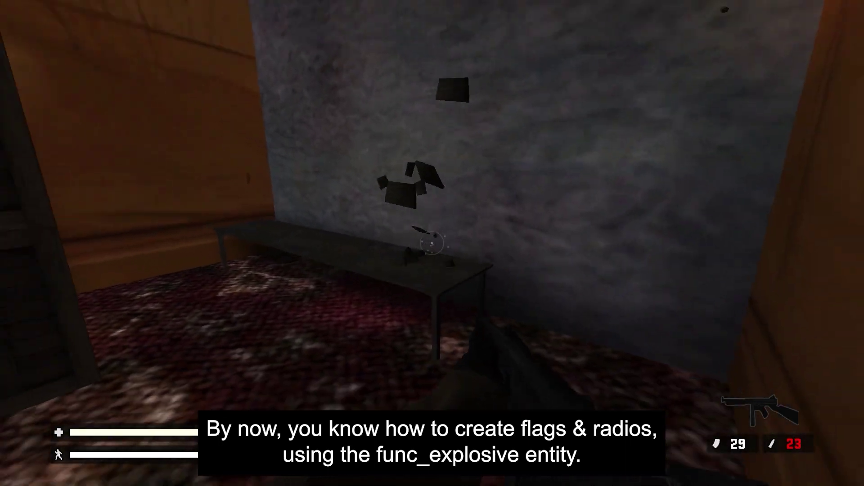
Step: Walk back through the courtyard, quit the game with the console command \quit and return to the map editor
key("w")
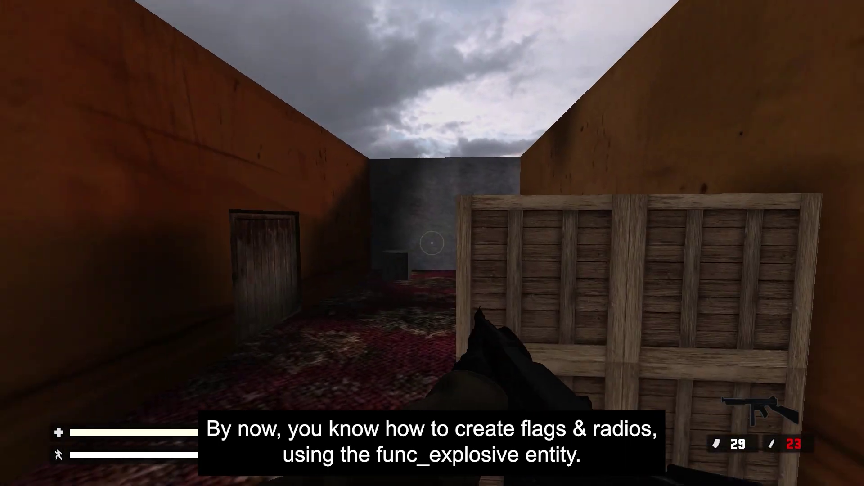
key("w")
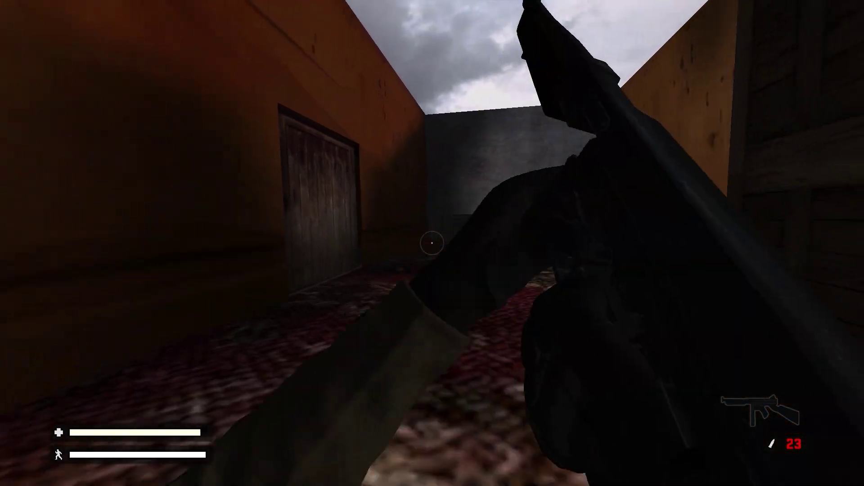
key("w")
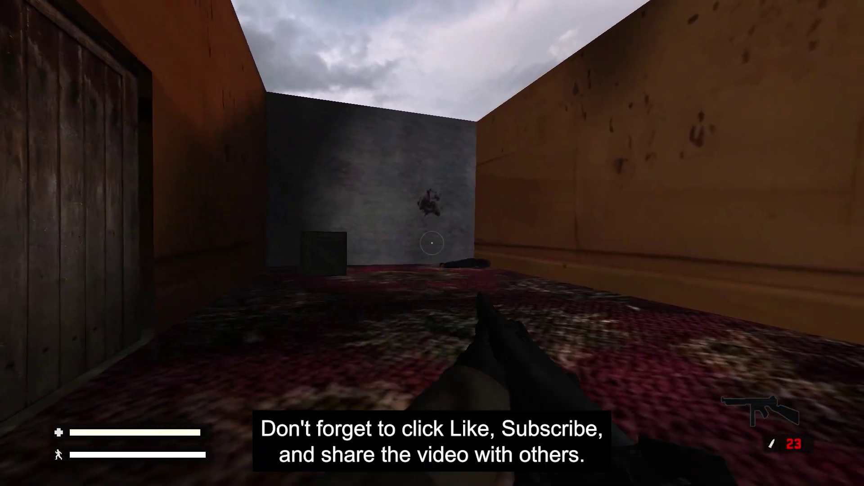
key("s")
key("grave")
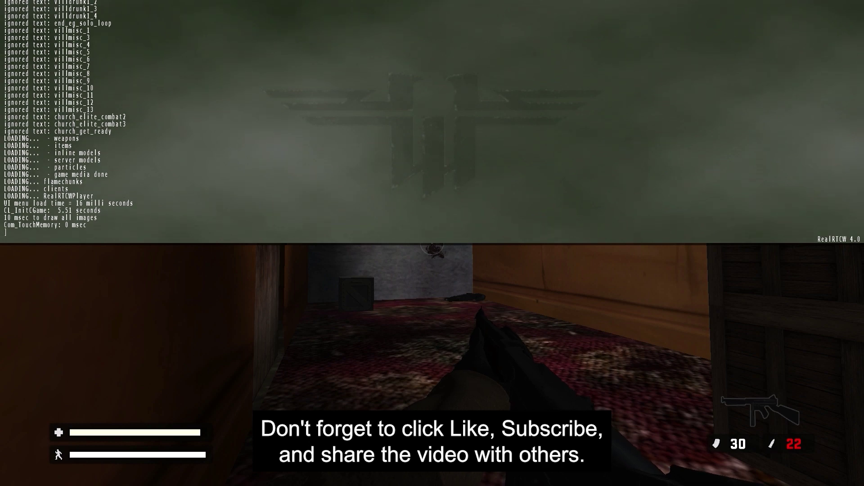
type("\\quit")
key("Return")
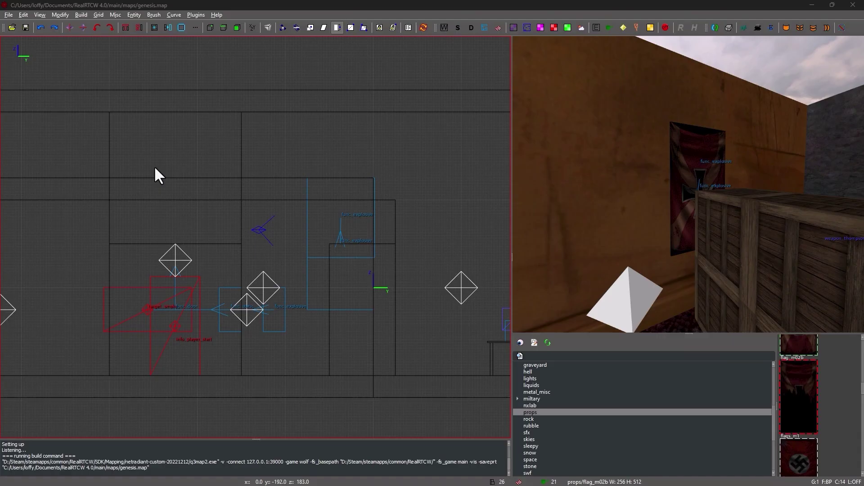